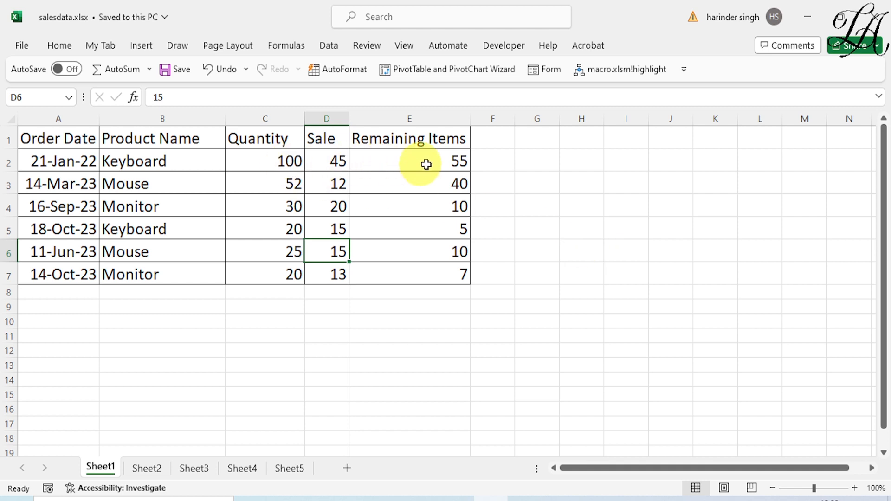
Sum the Quantity, Sale and Remaining Items values C2:E2 in cell F2 with AutoSum
{"action": "left_click", "coordinate": [491, 164]}
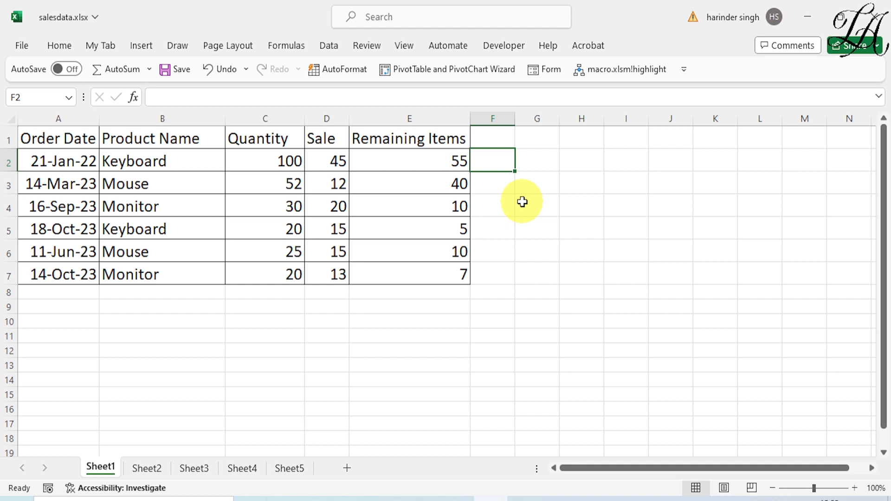
{"action": "key", "text": "alt+equal"}
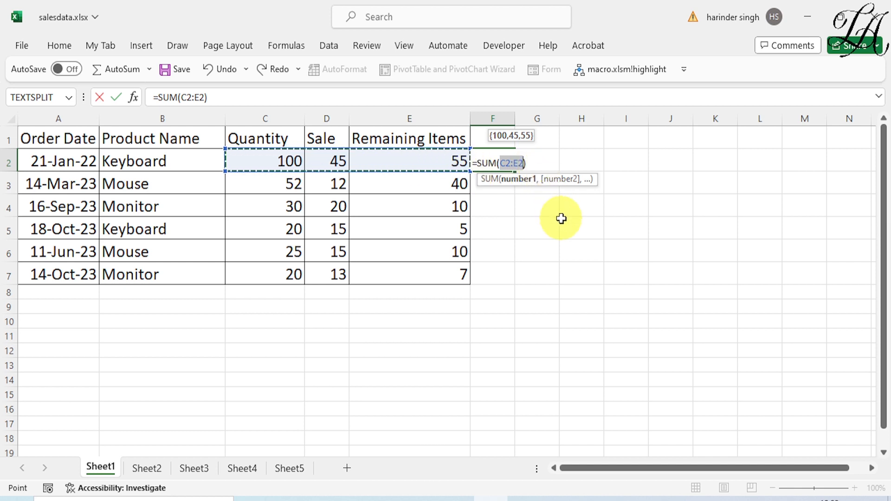
{"action": "key", "text": "Return"}
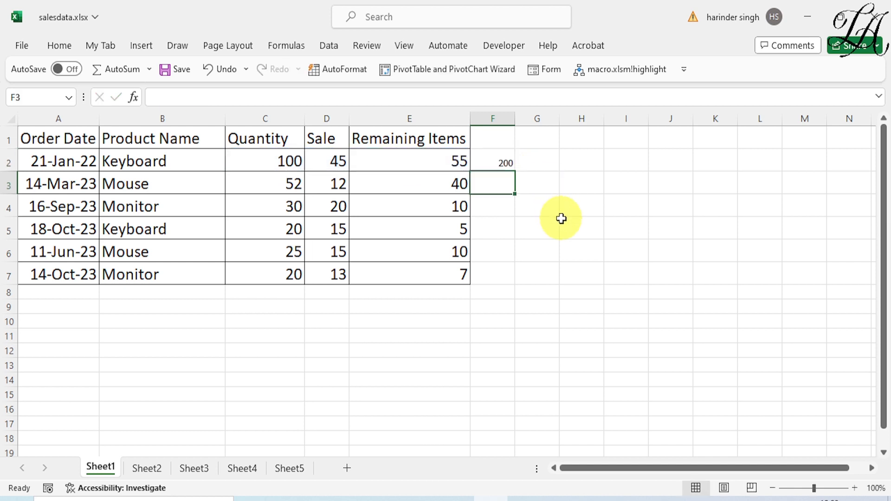
Extend the F2 sum formula down to F7, and clear the copied formulas in F3:F7
{"action": "left_click", "coordinate": [501, 163]}
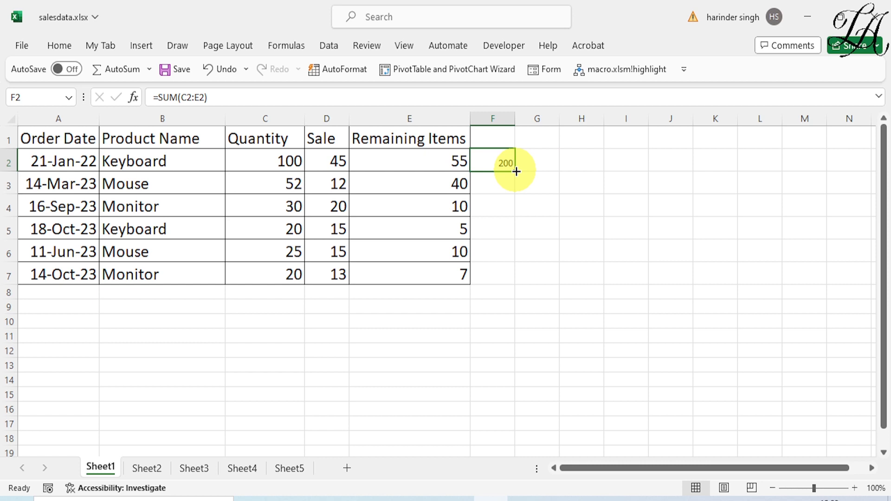
{"action": "left_click_drag", "start_coordinate": [516, 172], "coordinate": [499, 280]}
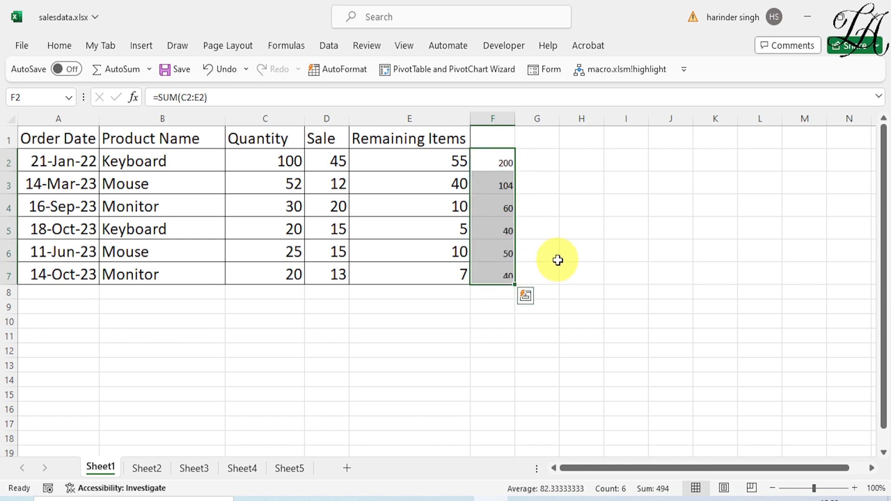
{"action": "left_click", "coordinate": [518, 189]}
{"action": "left_click_drag", "start_coordinate": [501, 185], "coordinate": [497, 274]}
{"action": "key", "text": "Delete"}
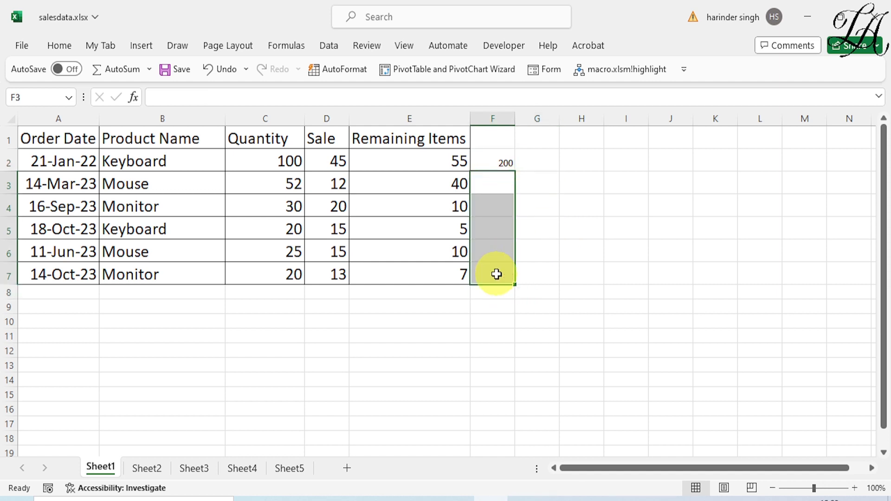
Fill the F2 sum formula down through F7 with Fill Down, and deselect the range
{"action": "left_click_drag", "start_coordinate": [498, 165], "coordinate": [490, 277]}
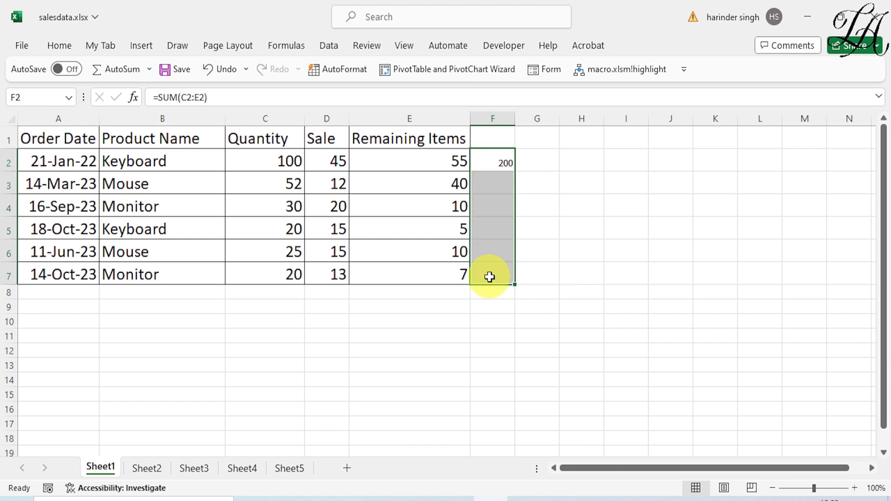
{"action": "key", "text": "ctrl+d"}
{"action": "key", "text": "ctrl+q"}
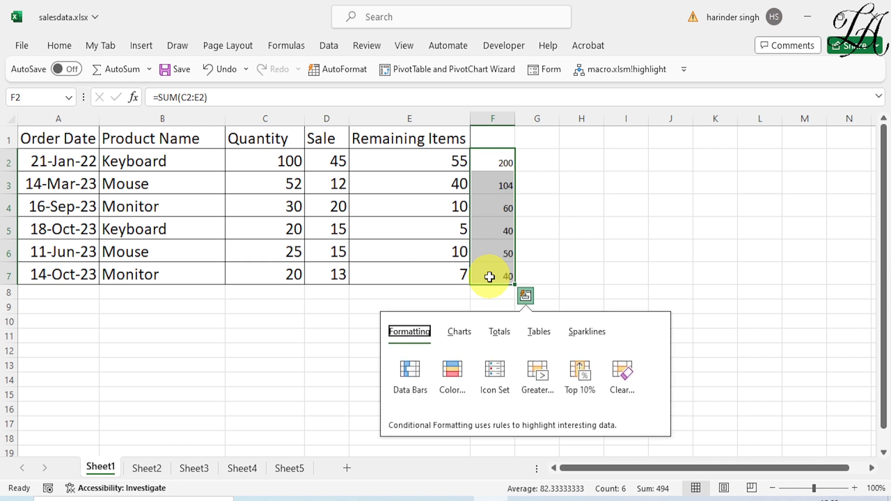
{"action": "left_click", "coordinate": [570, 183]}
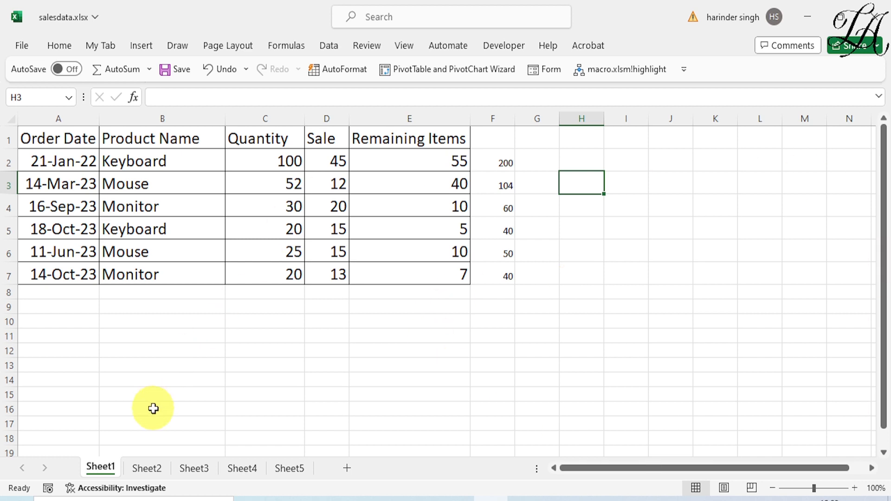
On Sheet2, select the range from the Hyderabad cell B5 through the last used cell G10
{"action": "left_click", "coordinate": [148, 467]}
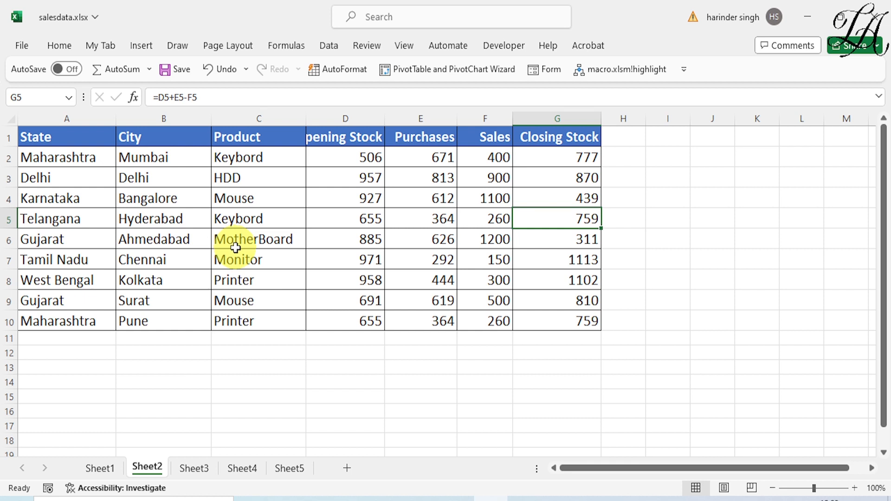
{"action": "left_click", "coordinate": [134, 220]}
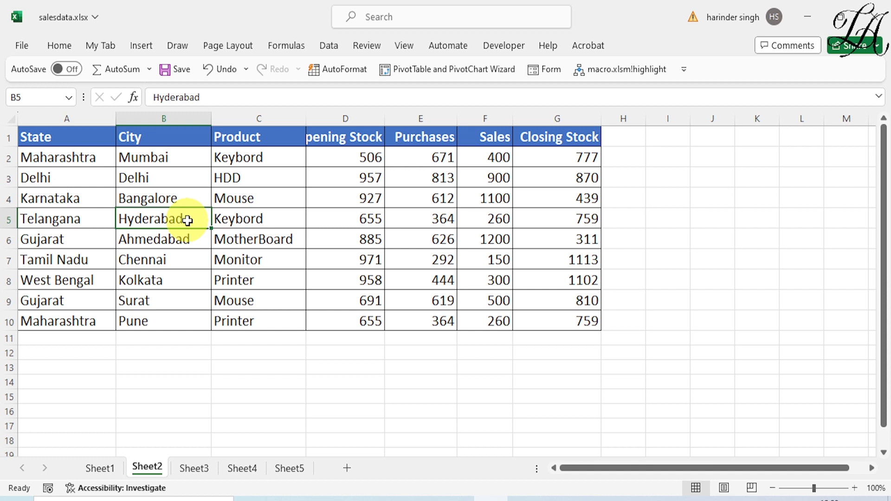
{"action": "left_click_drag", "start_coordinate": [149, 220], "coordinate": [557, 323]}
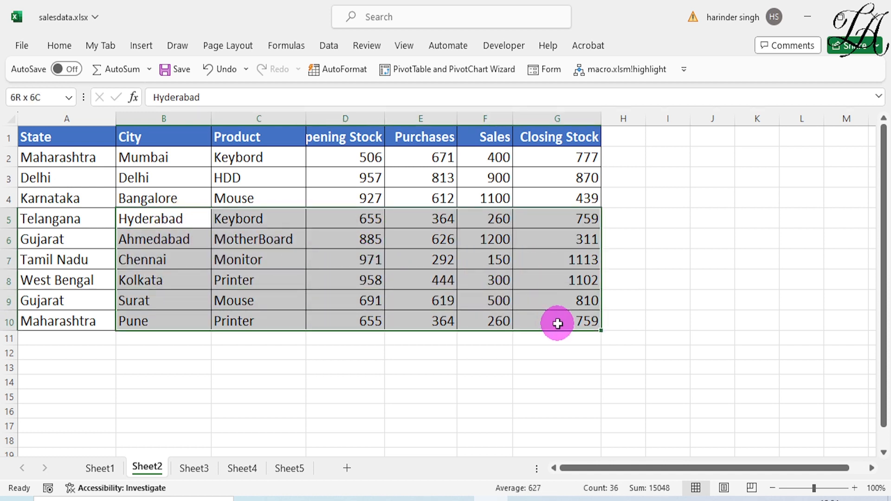
{"action": "left_click", "coordinate": [151, 221]}
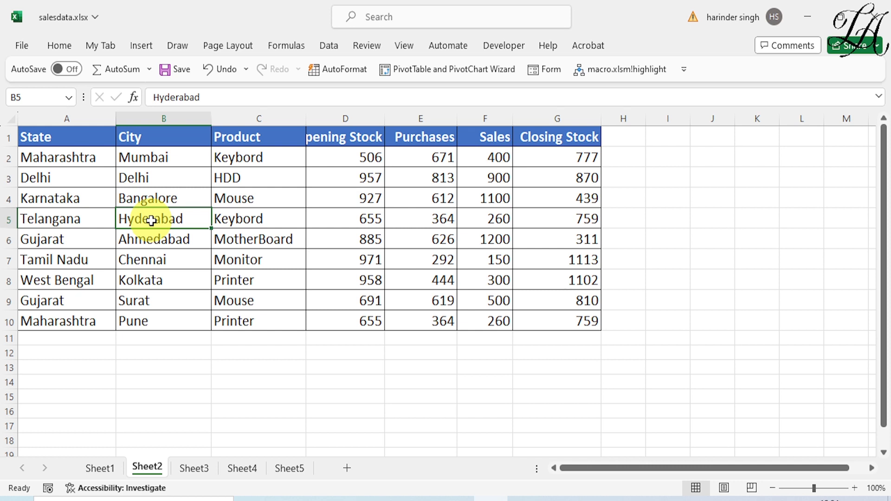
{"action": "key", "text": "ctrl+shift+End"}
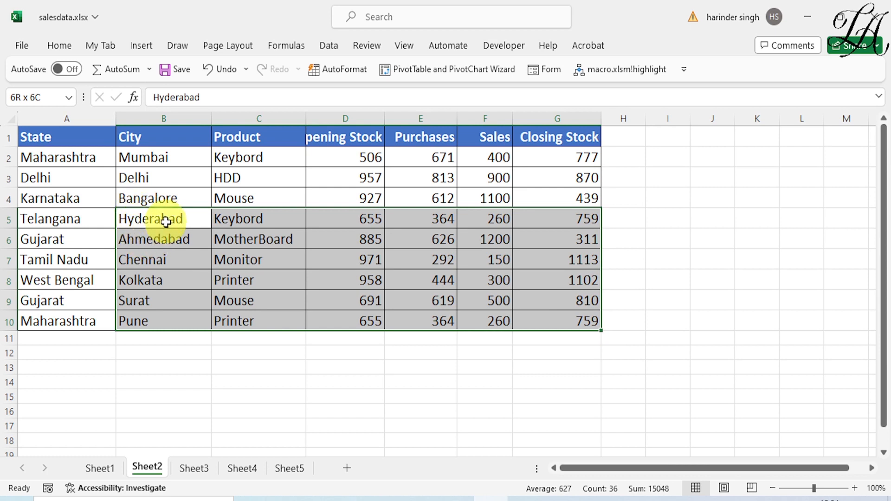
Select the range from cell F7 back to the first cell A1, and clear the selection
{"action": "left_click", "coordinate": [486, 260]}
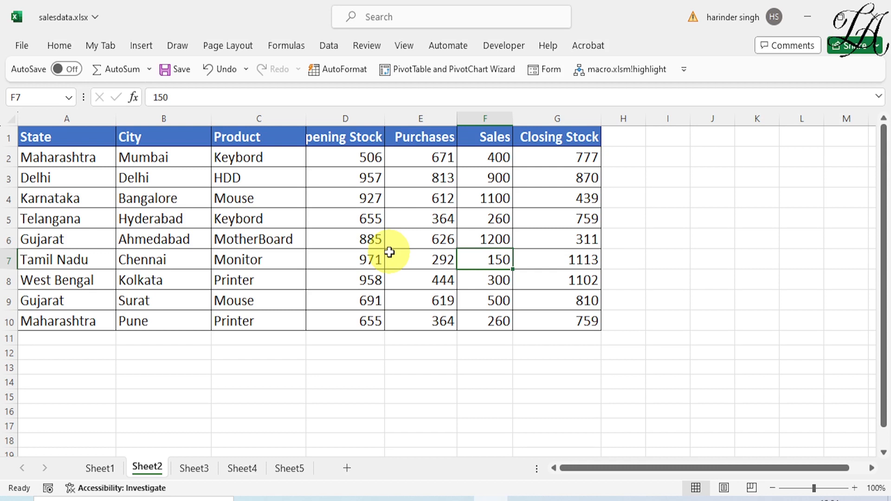
{"action": "key", "text": "ctrl+shift+Home"}
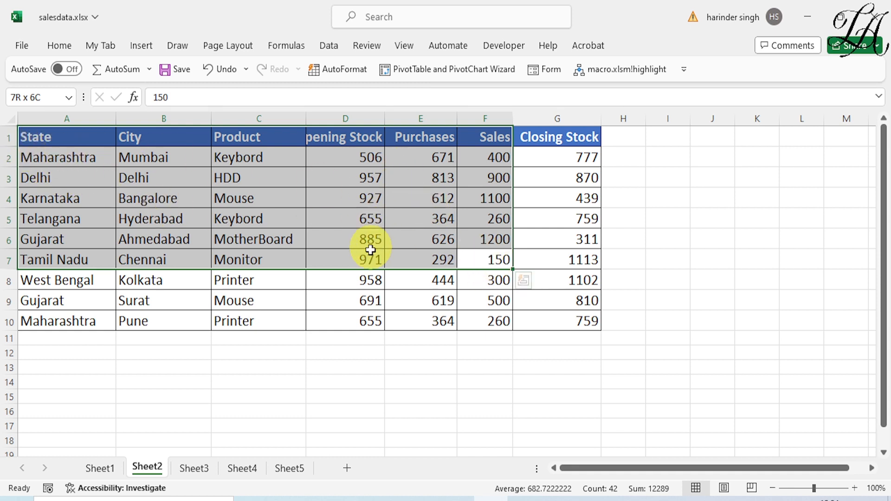
{"action": "left_click", "coordinate": [340, 304]}
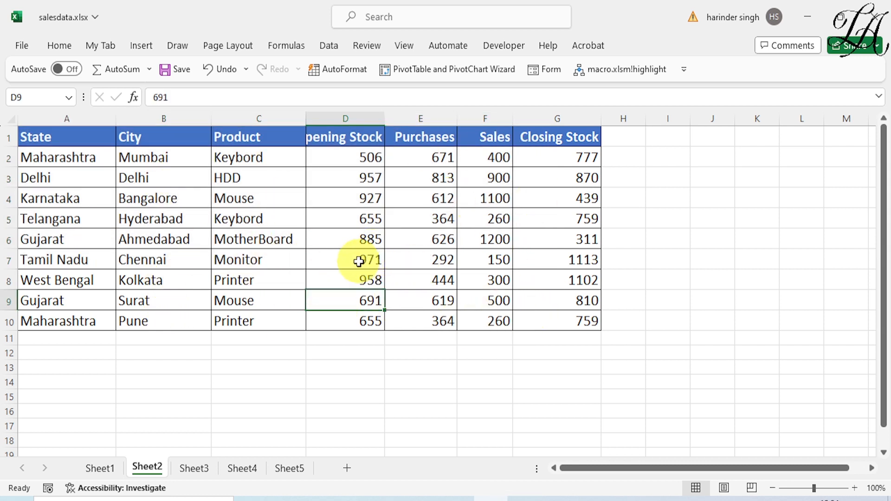
Select the whole data table from cell D7, and the entire worksheet from the empty cell J5
{"action": "left_click", "coordinate": [358, 261]}
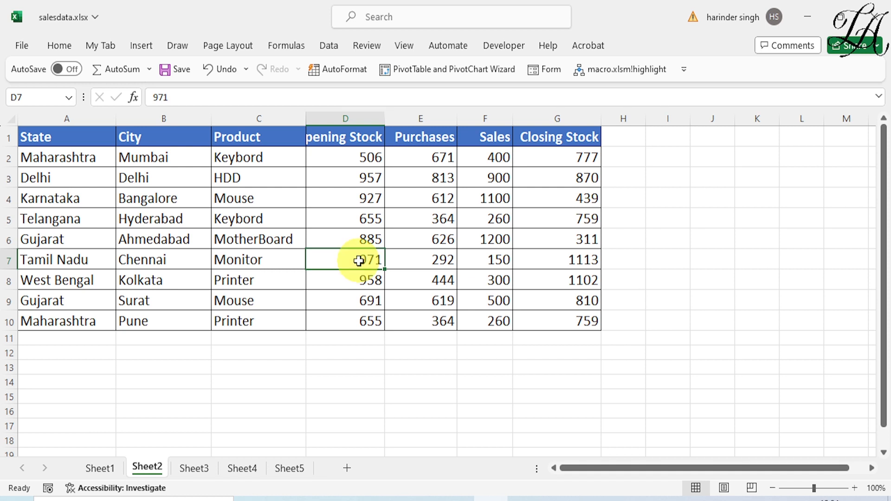
{"action": "key", "text": "ctrl+a"}
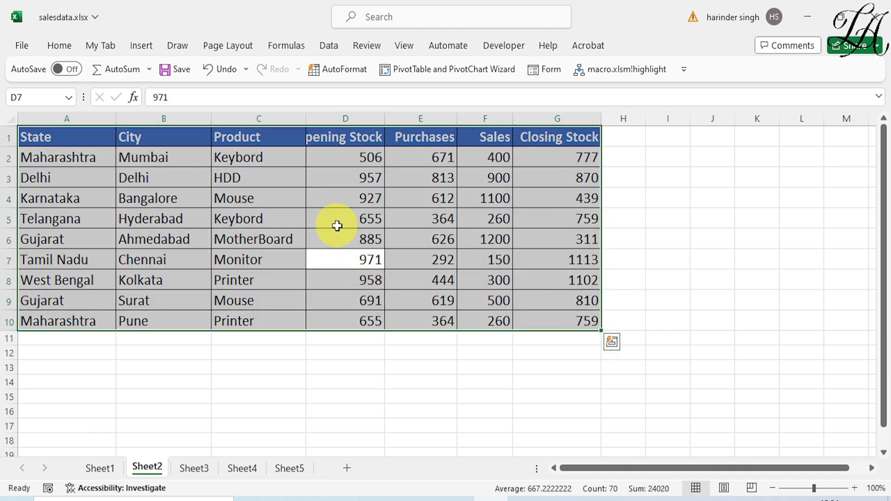
{"action": "left_click", "coordinate": [696, 213]}
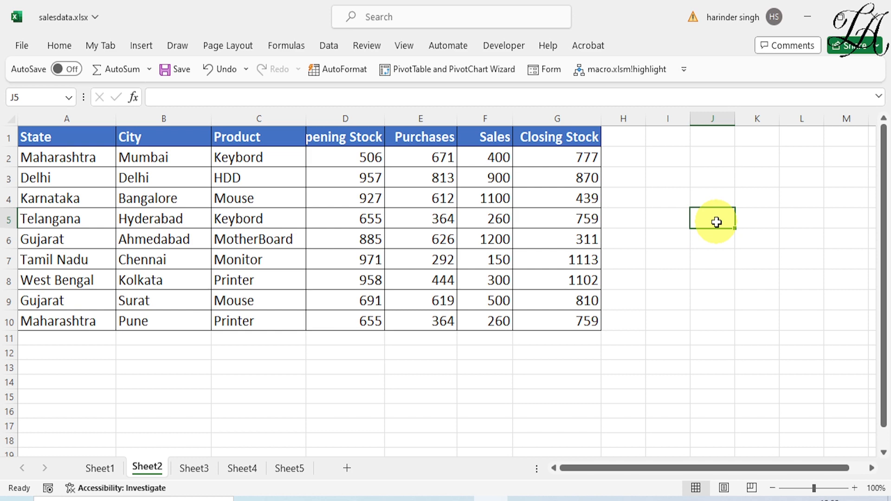
{"action": "key", "text": "ctrl+a"}
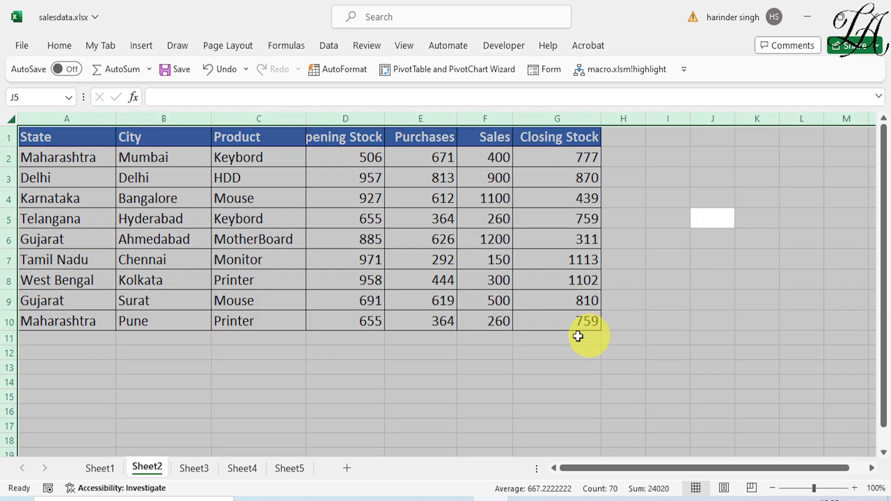
{"action": "left_click", "coordinate": [527, 364]}
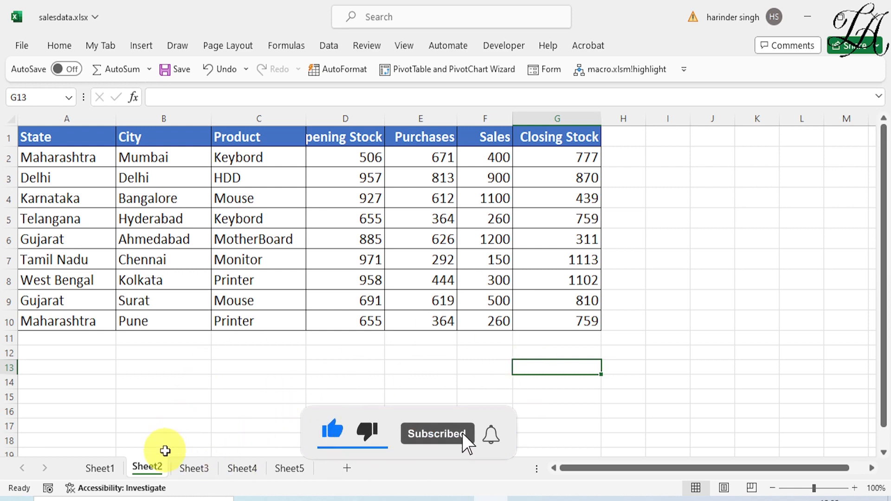
Step through the worksheets from Sheet1 forward to Sheet4 and back to Sheet1
{"action": "left_click", "coordinate": [102, 468]}
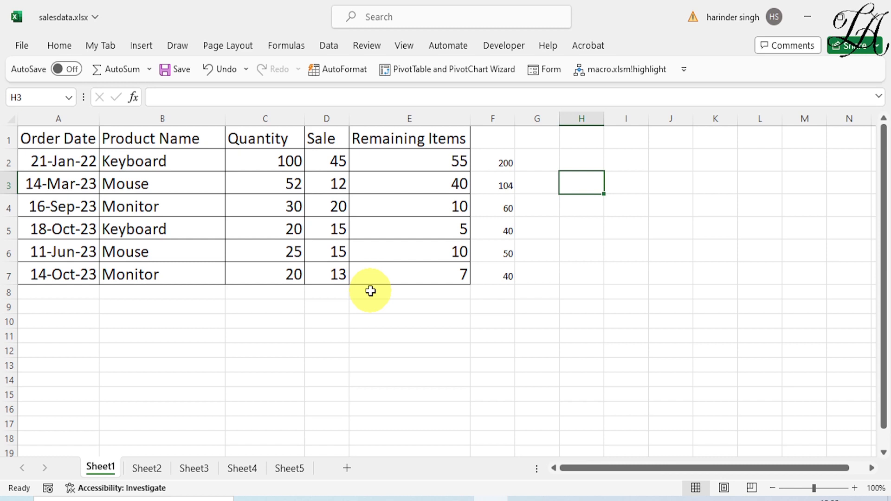
{"action": "key", "text": "ctrl+Page_Down"}
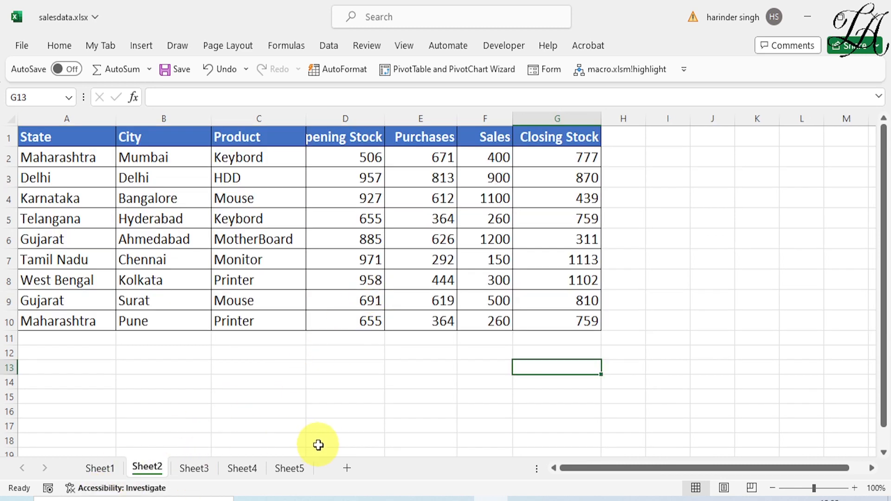
{"action": "key", "text": "ctrl+Page_Down"}
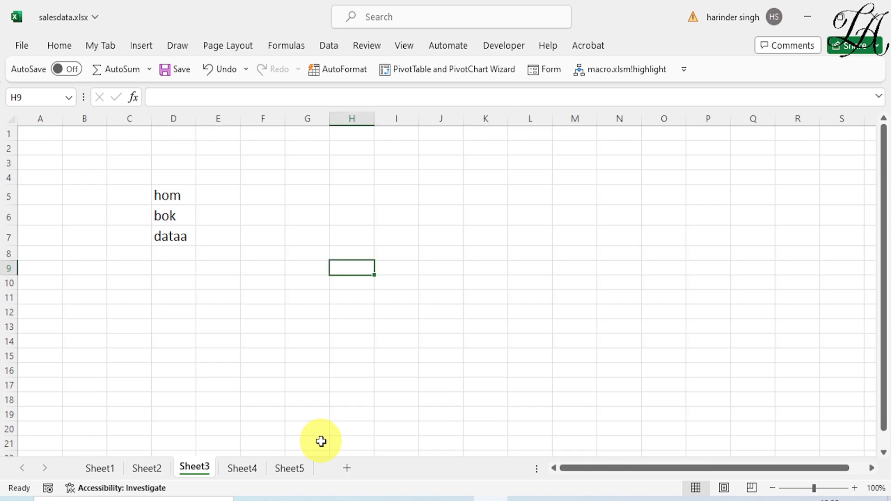
{"action": "key", "text": "ctrl+Page_Down"}
{"action": "key", "text": "Page_Down"}
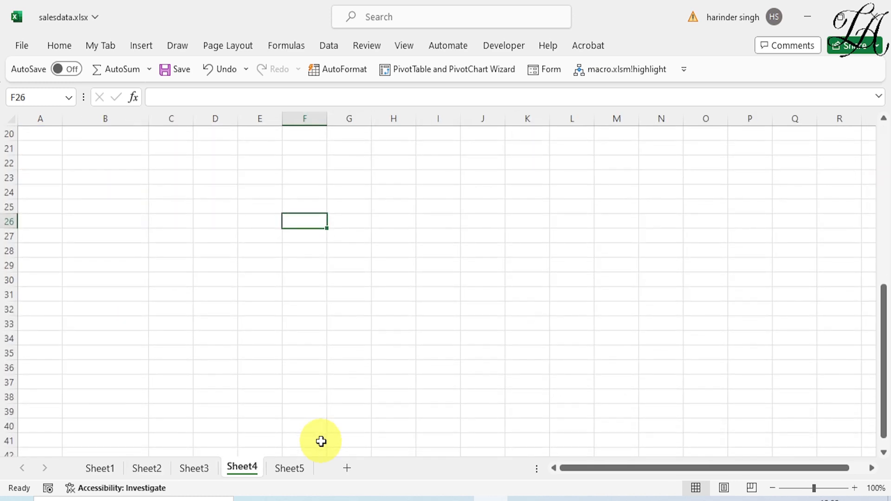
{"action": "key", "text": "ctrl+Page_Up"}
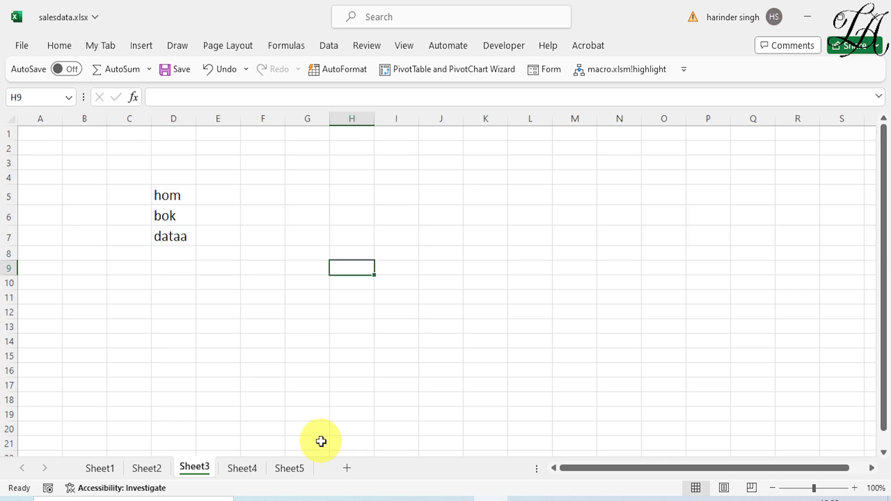
{"action": "key", "text": "ctrl+Page_Up"}
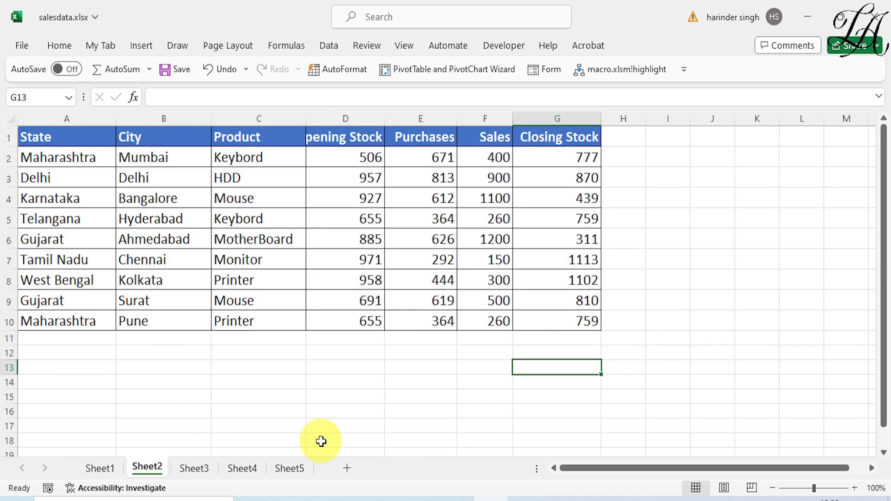
{"action": "key", "text": "ctrl+Page_Up"}
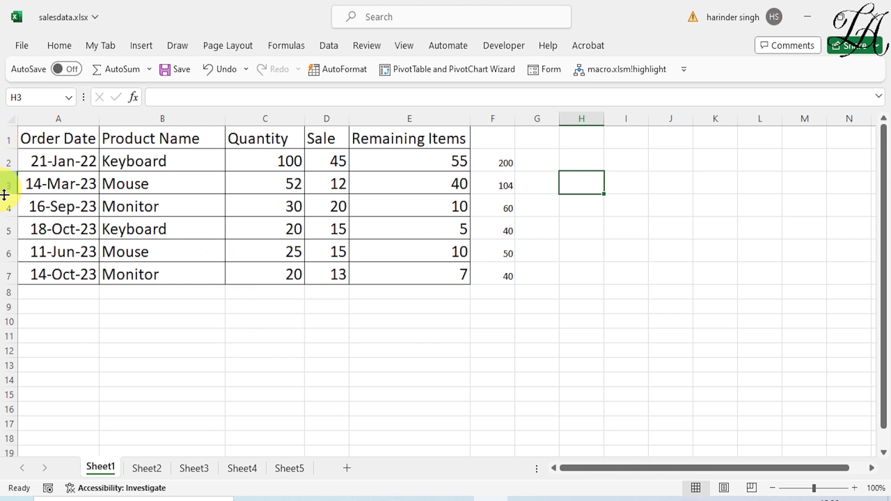
Edit the product name in cell B5 in place so that it reads "Key-board"
{"action": "left_click", "coordinate": [147, 230]}
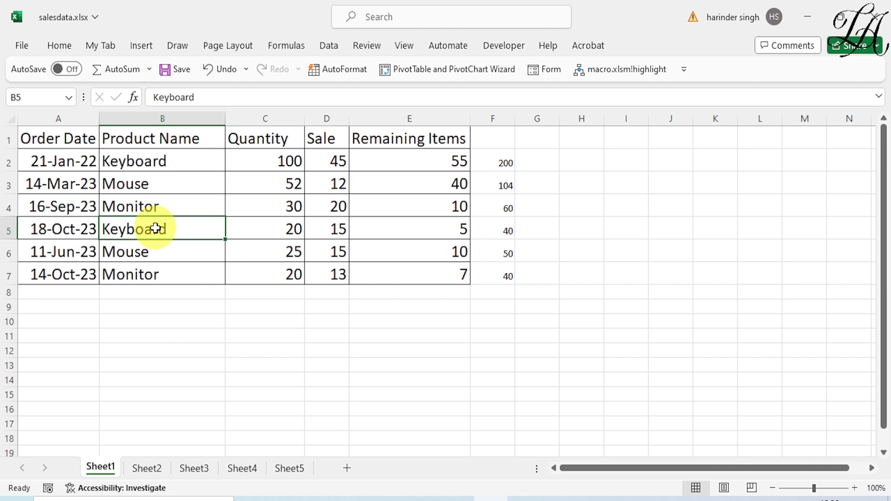
{"action": "key", "text": "F2"}
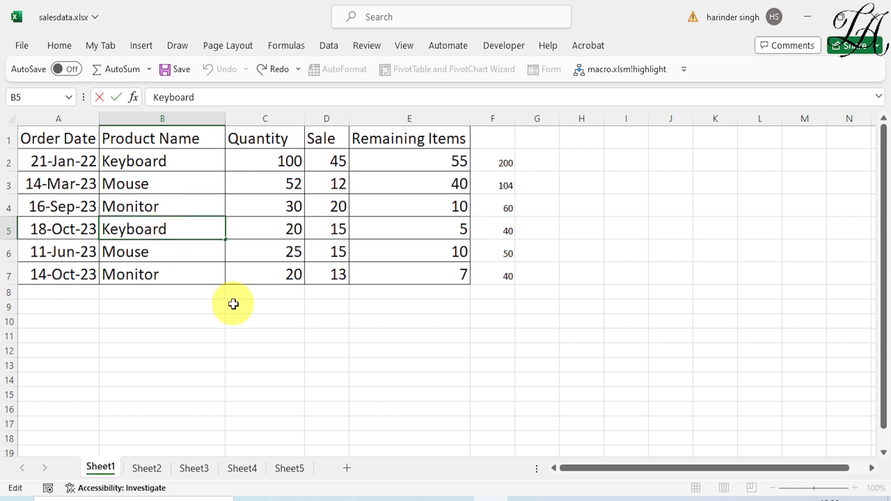
{"action": "key", "text": "Left"}
{"action": "key", "text": "Left"}
{"action": "key", "text": "Left"}
{"action": "key", "text": "Left"}
{"action": "type", "text": "-"}
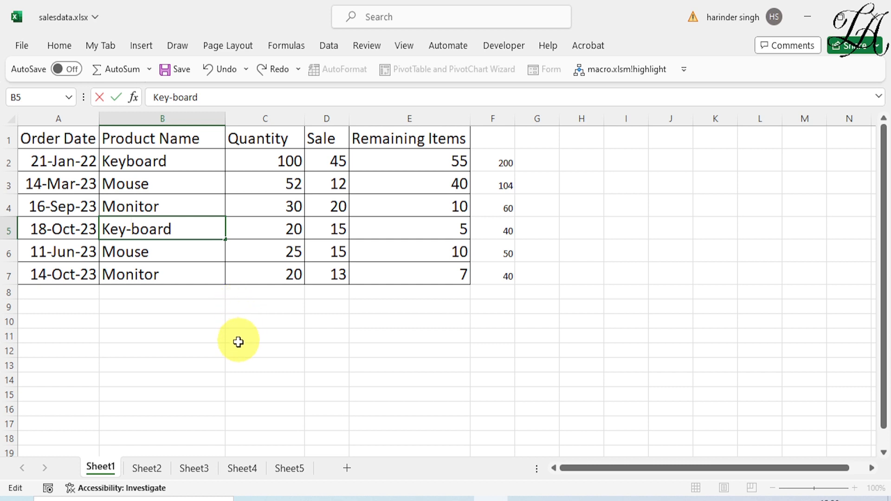
{"action": "left_click", "coordinate": [215, 334]}
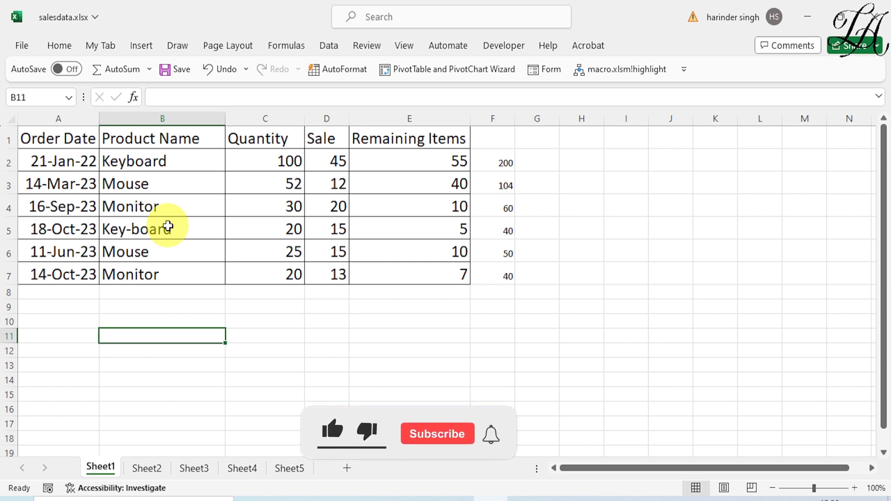
Spell-check cells D5:D7 on Sheet3, correcting the three words to "home", "book" and "data"
{"action": "left_click", "coordinate": [195, 469]}
{"action": "left_click", "coordinate": [178, 203]}
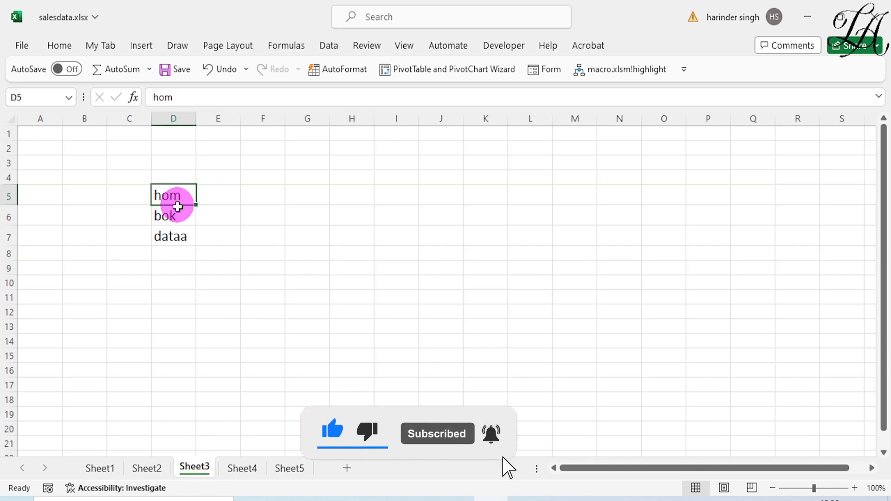
{"action": "left_click_drag", "start_coordinate": [177, 207], "coordinate": [175, 239]}
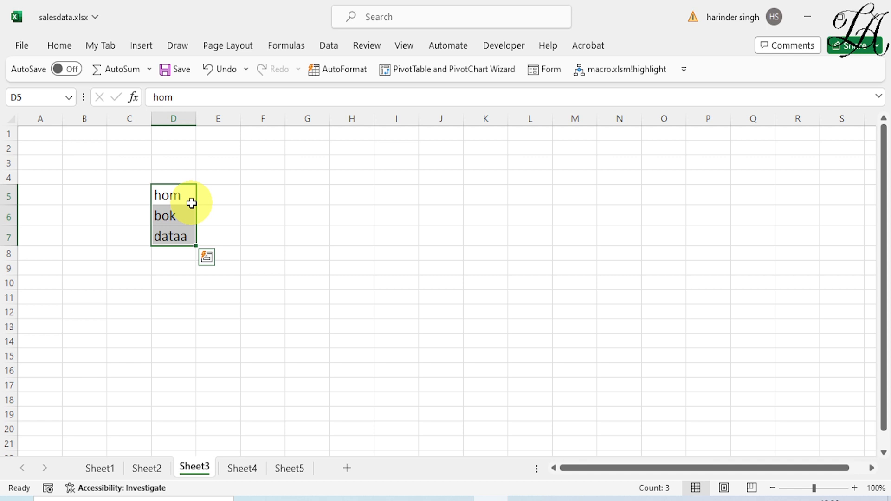
{"action": "key", "text": "F7"}
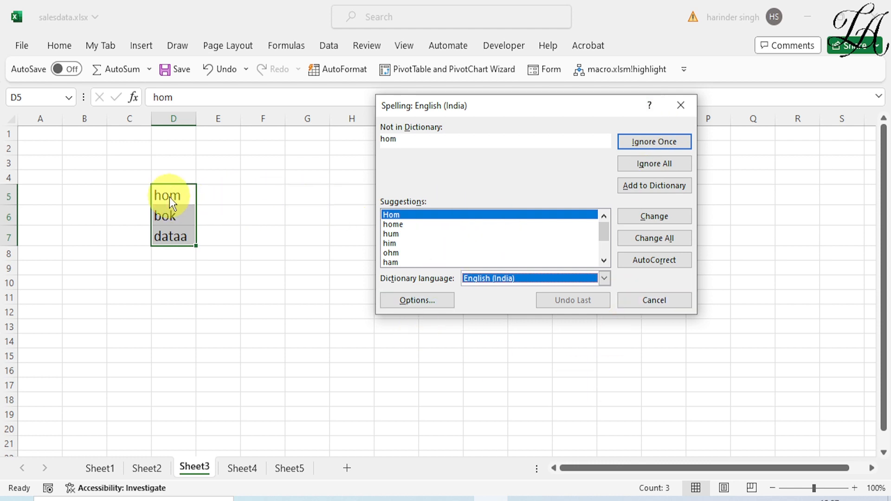
{"action": "left_click", "coordinate": [393, 225]}
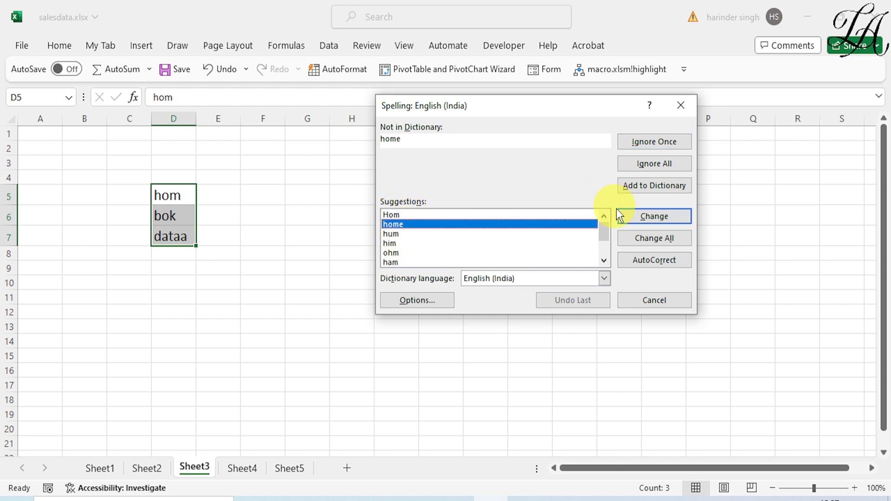
{"action": "left_click", "coordinate": [655, 216]}
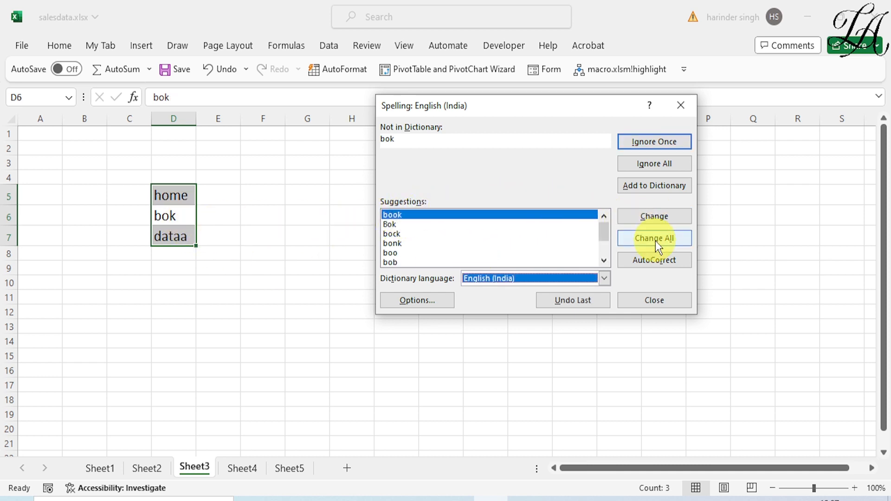
{"action": "left_click", "coordinate": [649, 218]}
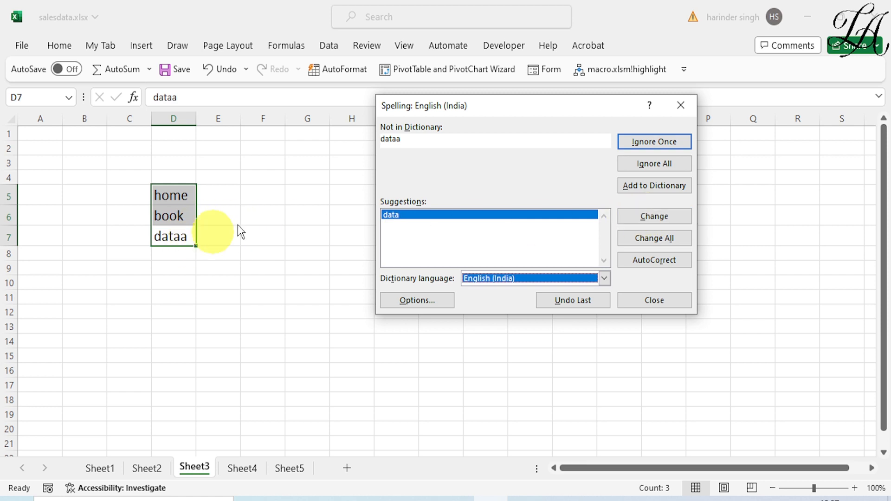
{"action": "left_click", "coordinate": [672, 219]}
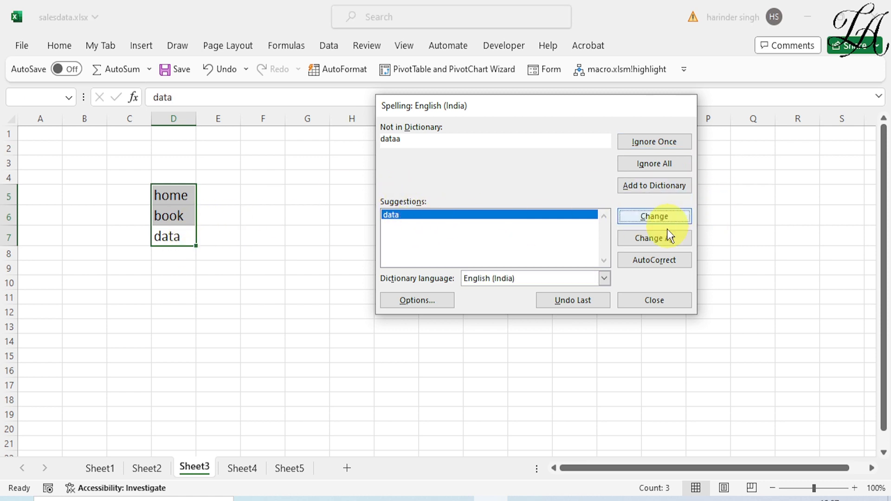
{"action": "left_click", "coordinate": [461, 301]}
{"action": "left_click", "coordinate": [488, 340]}
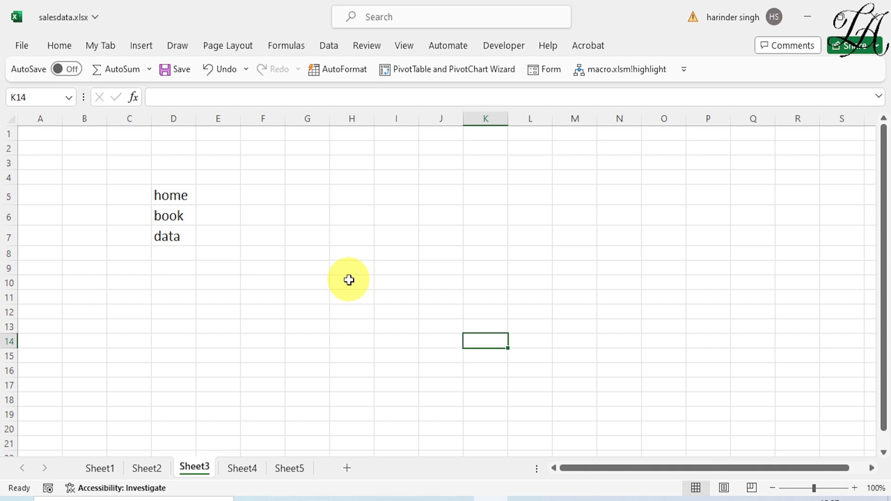
Apply the custom number format "+91"-# to the contact numbers in B2:B7 on Sheet4
{"action": "left_click", "coordinate": [242, 468]}
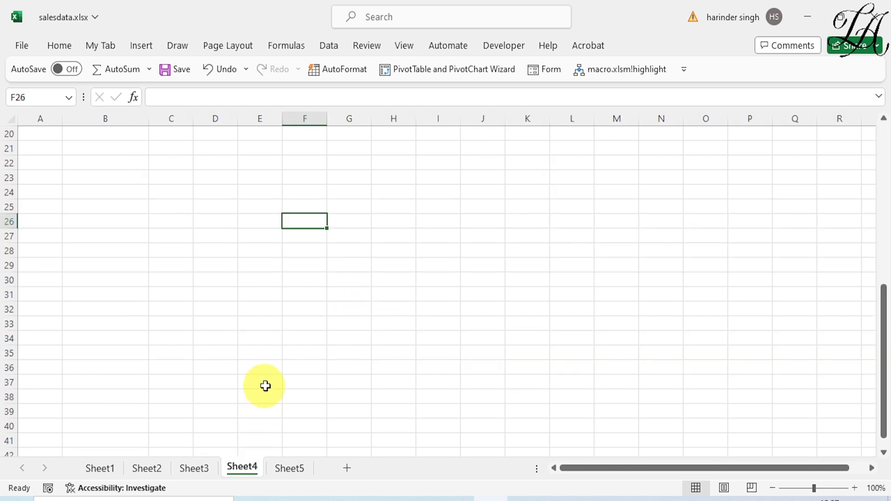
{"action": "scroll", "coordinate": [300, 370], "scroll_direction": "up", "scroll_amount": 6}
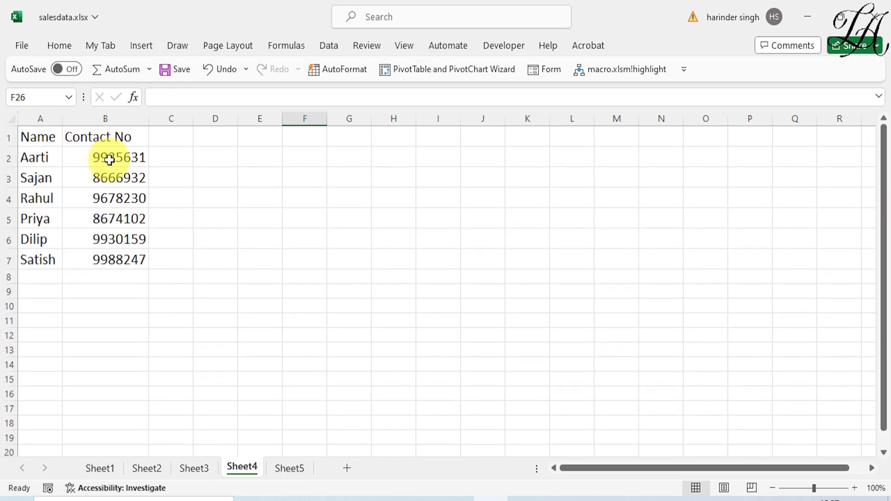
{"action": "left_click_drag", "start_coordinate": [110, 160], "coordinate": [117, 259]}
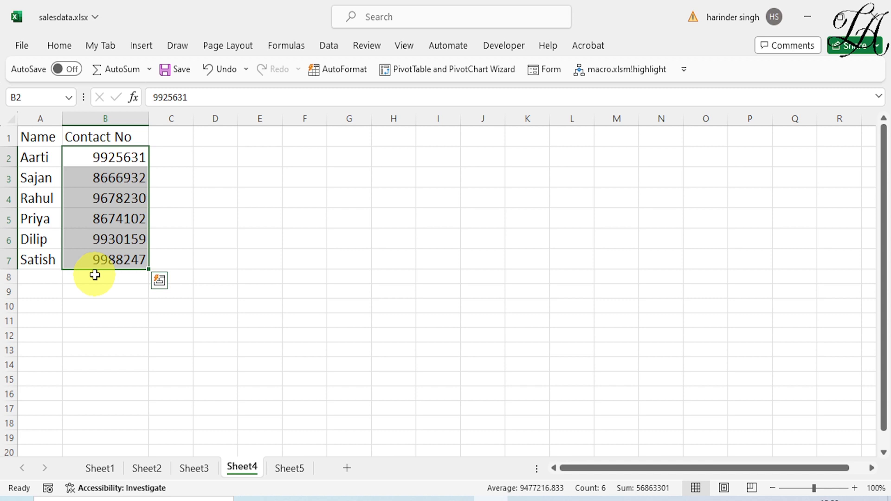
{"action": "key", "text": "ctrl+1"}
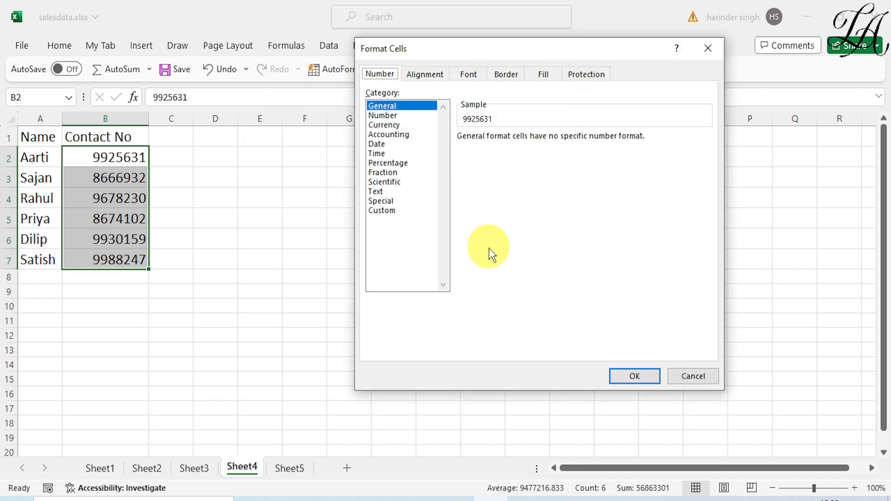
{"action": "left_click", "coordinate": [385, 211]}
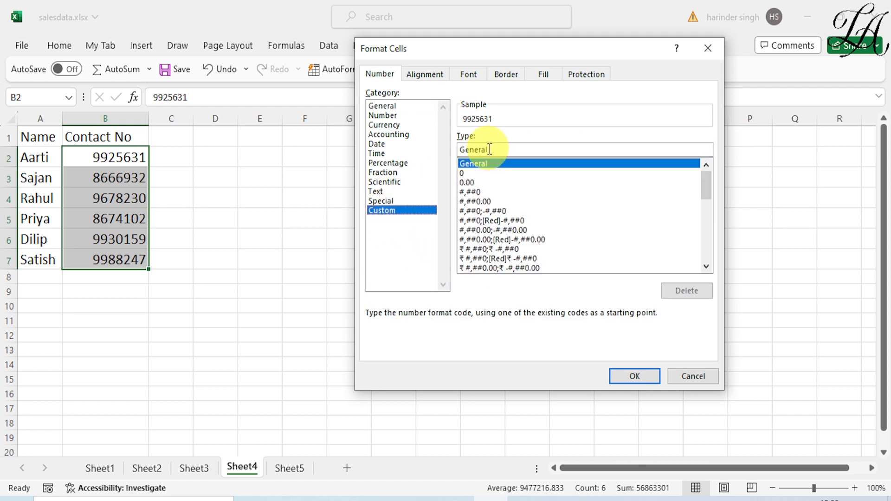
{"action": "left_click_drag", "start_coordinate": [496, 150], "coordinate": [458, 153]}
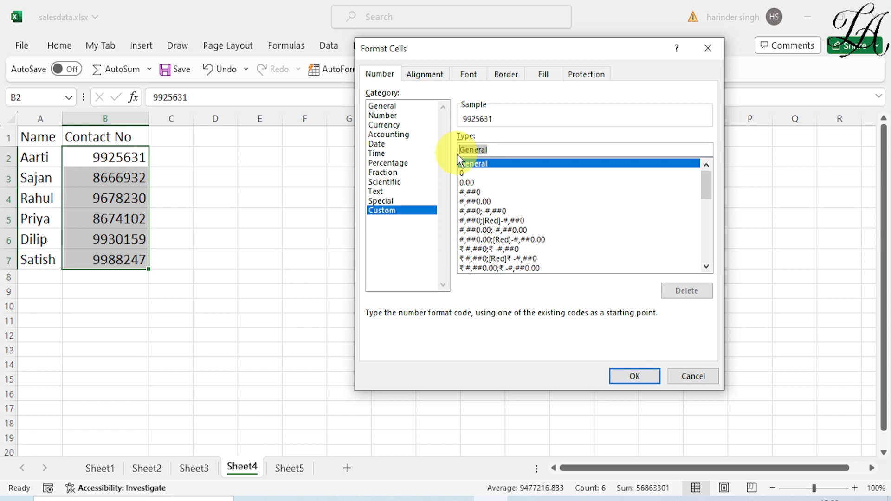
{"action": "key", "text": "BackSpace"}
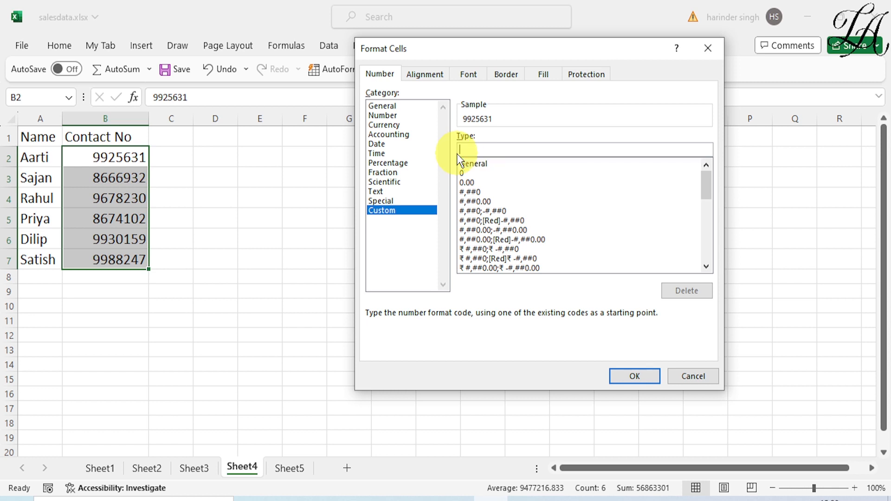
{"action": "type", "text": "\"+91\"-#"}
{"action": "left_click", "coordinate": [624, 372]}
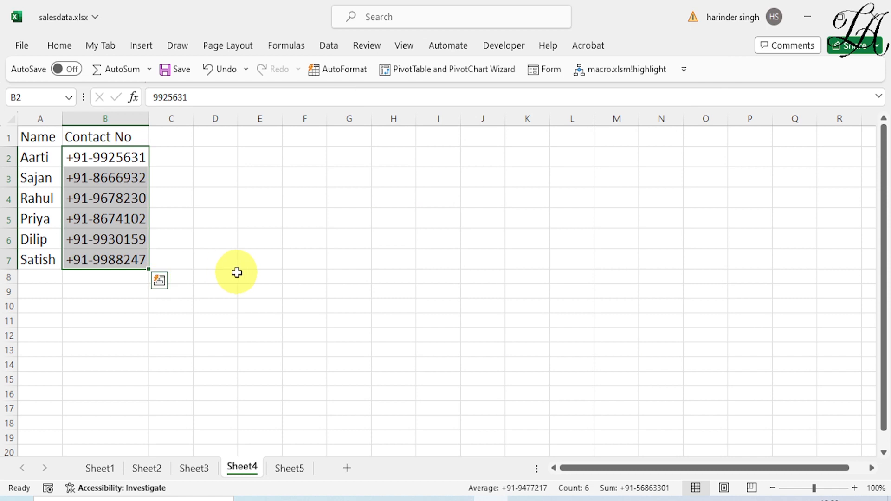
{"action": "left_click", "coordinate": [232, 277]}
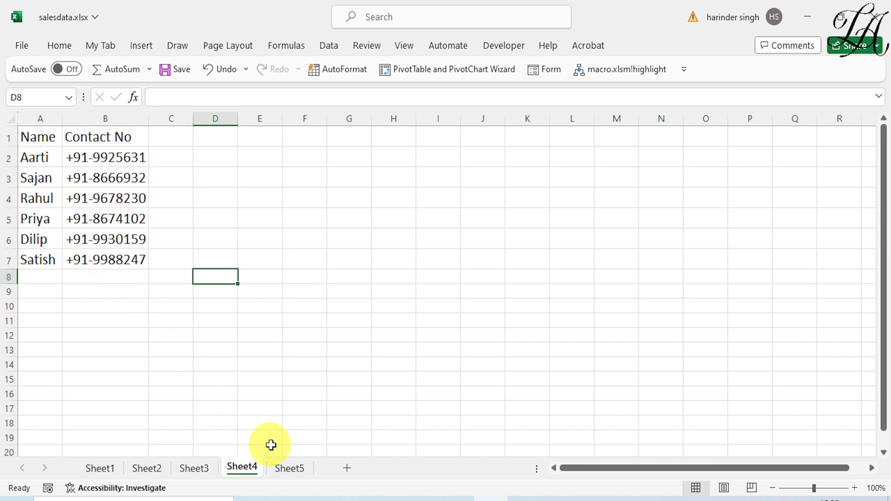
Select the Sheet5 table from cell A1 down to its last row and across to its last column
{"action": "left_click", "coordinate": [289, 470]}
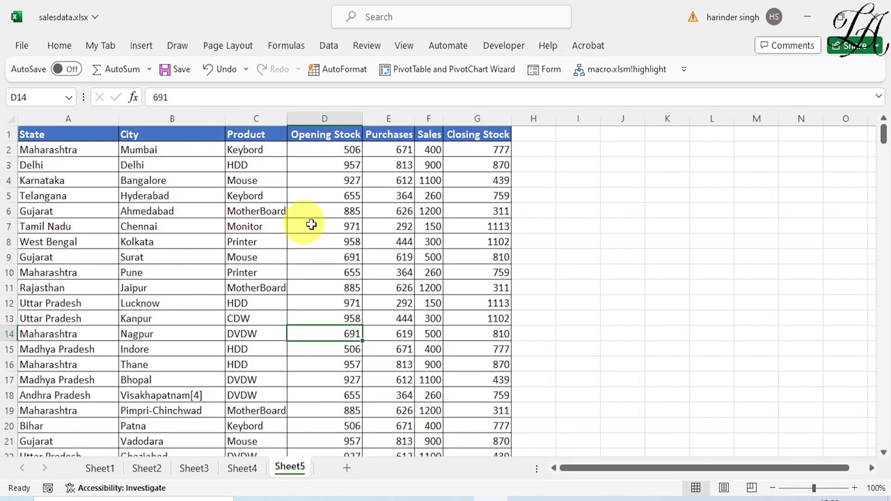
{"action": "scroll", "coordinate": [174, 253], "scroll_direction": "down", "scroll_amount": 3}
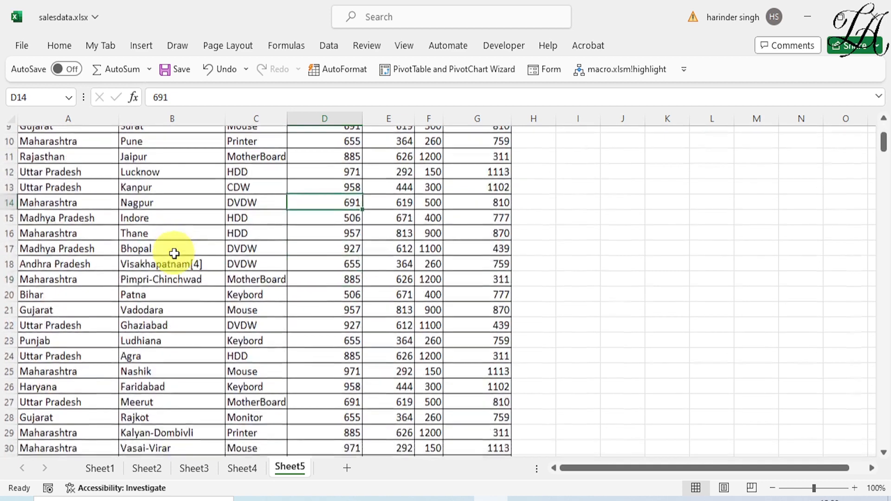
{"action": "scroll", "coordinate": [175, 253], "scroll_direction": "up", "scroll_amount": 3}
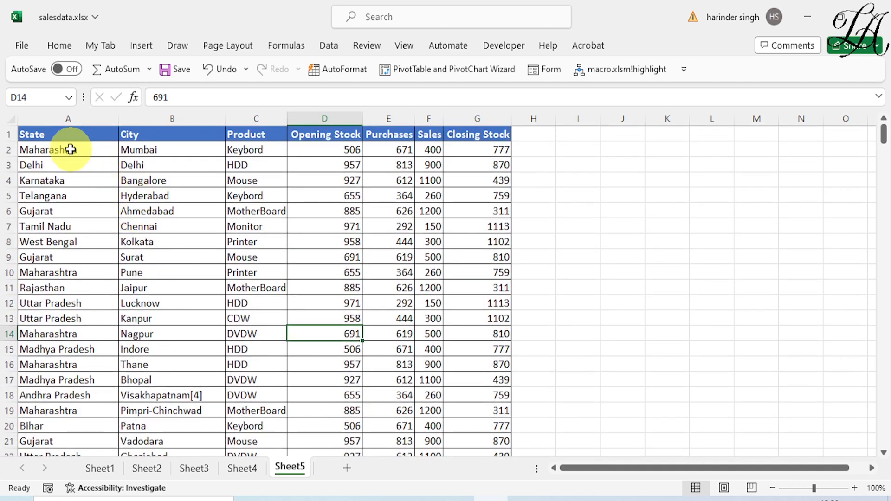
{"action": "left_click", "coordinate": [74, 135]}
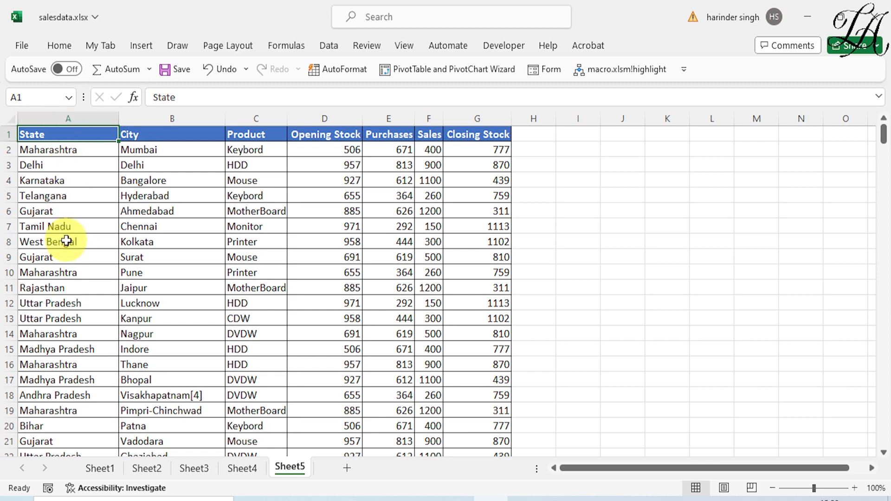
{"action": "key", "text": "ctrl+shift+Down"}
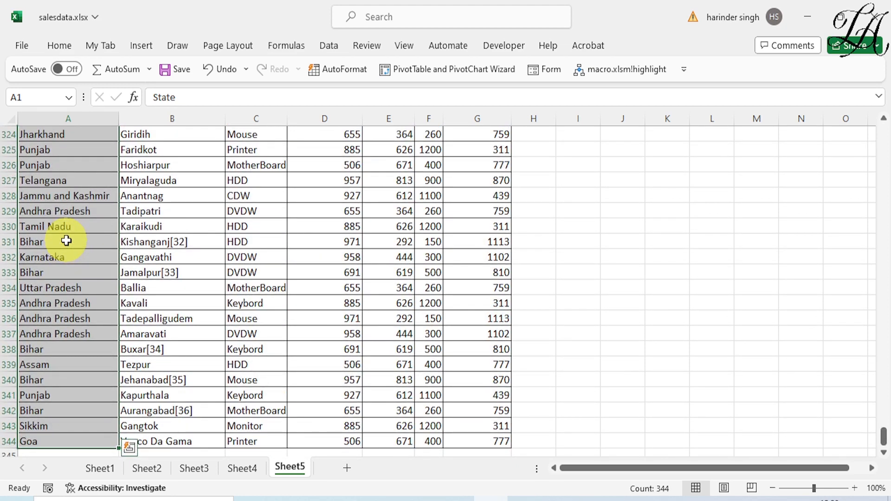
{"action": "key", "text": "ctrl+shift+Right"}
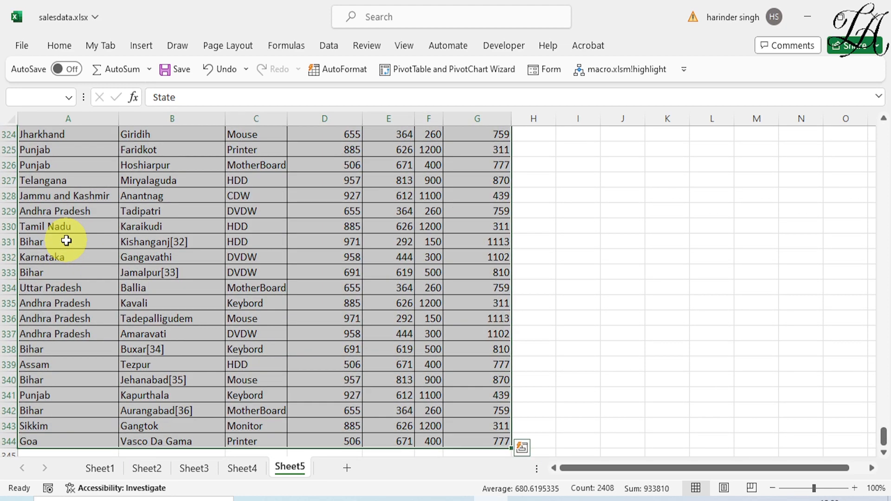
Extend a selection from cell F329 back to column A, and another from cell B298 to the table's last column and row
{"action": "left_click", "coordinate": [429, 213]}
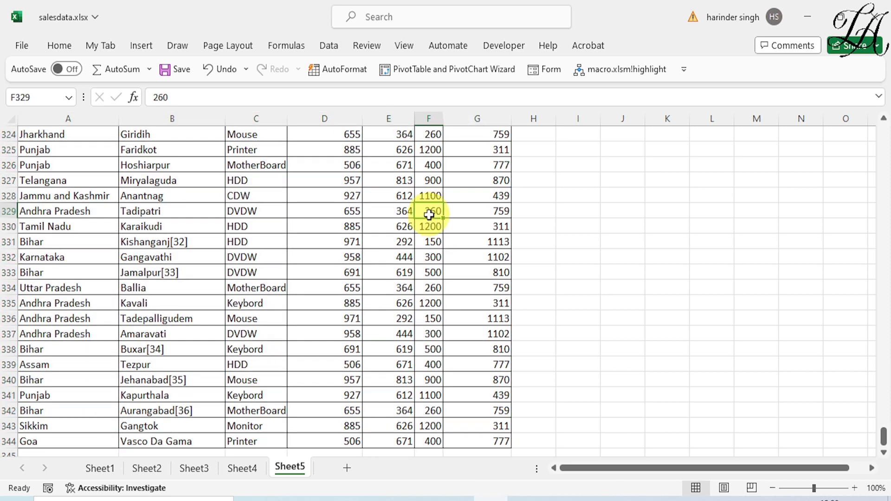
{"action": "key", "text": "ctrl+shift+Left"}
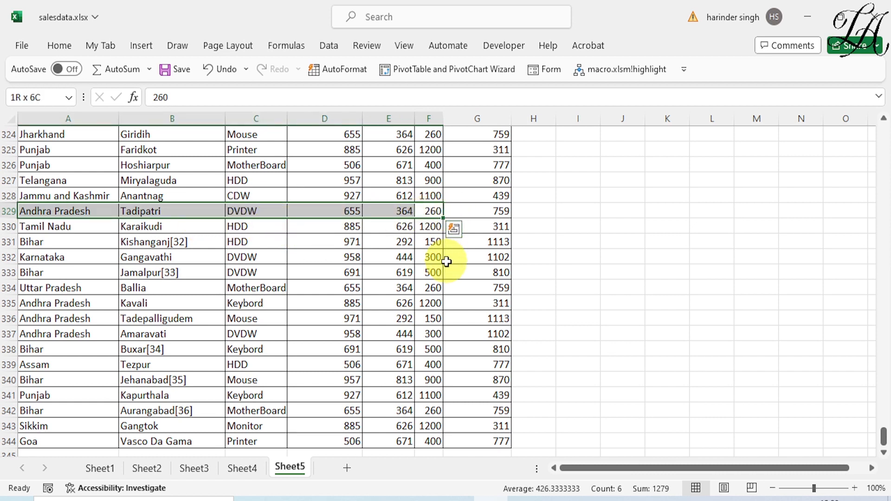
{"action": "scroll", "coordinate": [447, 261], "scroll_direction": "up", "scroll_amount": 5}
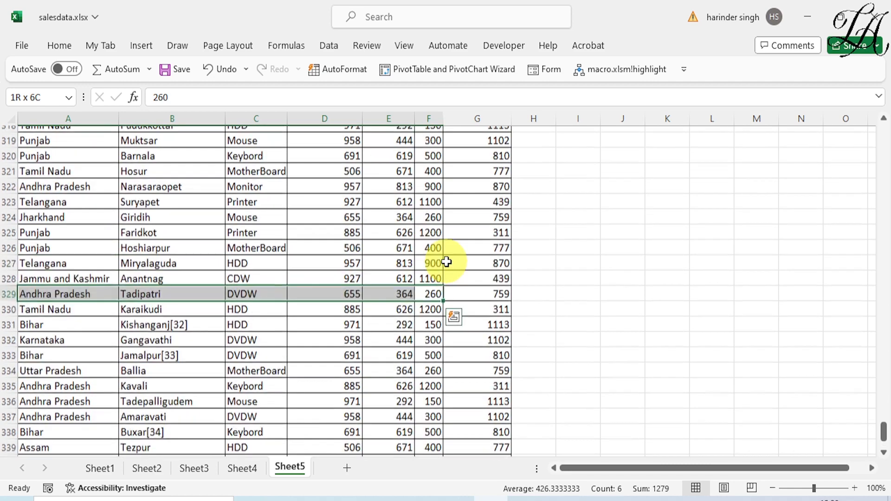
{"action": "scroll", "coordinate": [447, 262], "scroll_direction": "up", "scroll_amount": 6}
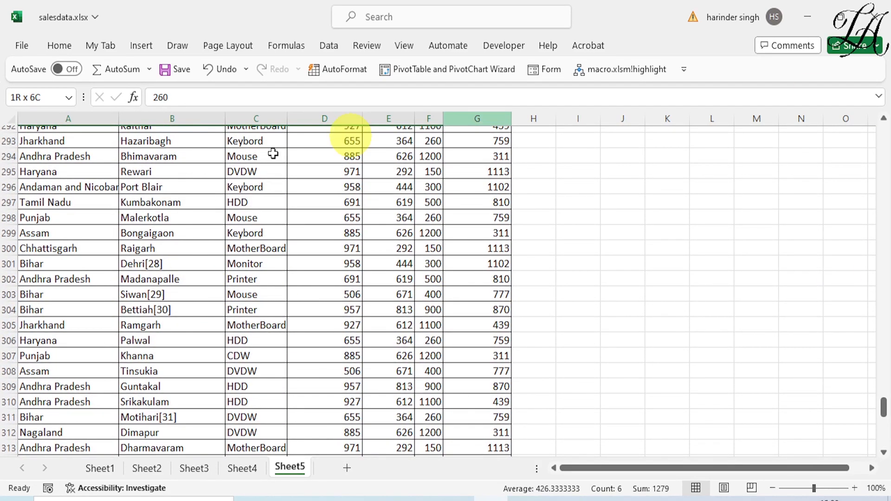
{"action": "left_click", "coordinate": [157, 218]}
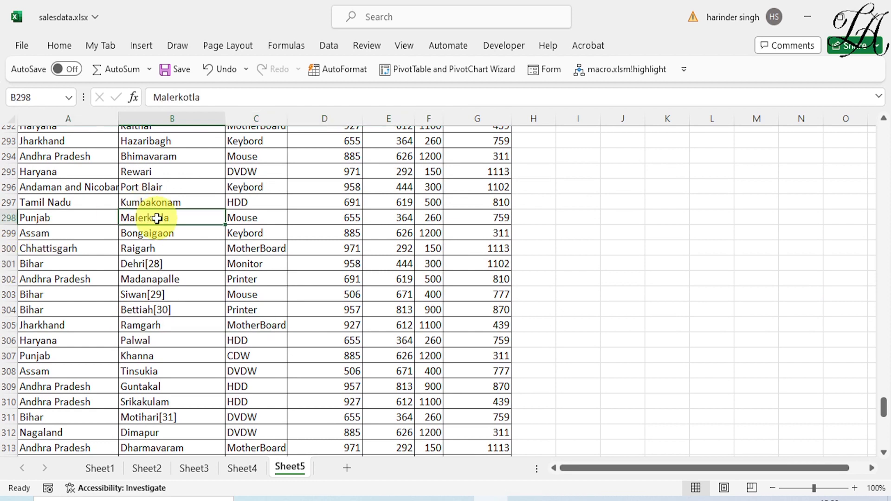
{"action": "key", "text": "ctrl+shift+Right"}
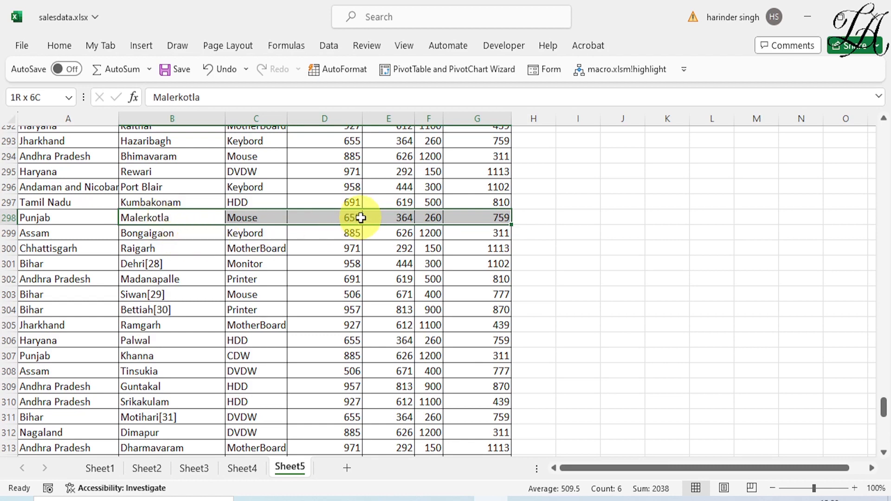
{"action": "key", "text": "ctrl+shift+Down"}
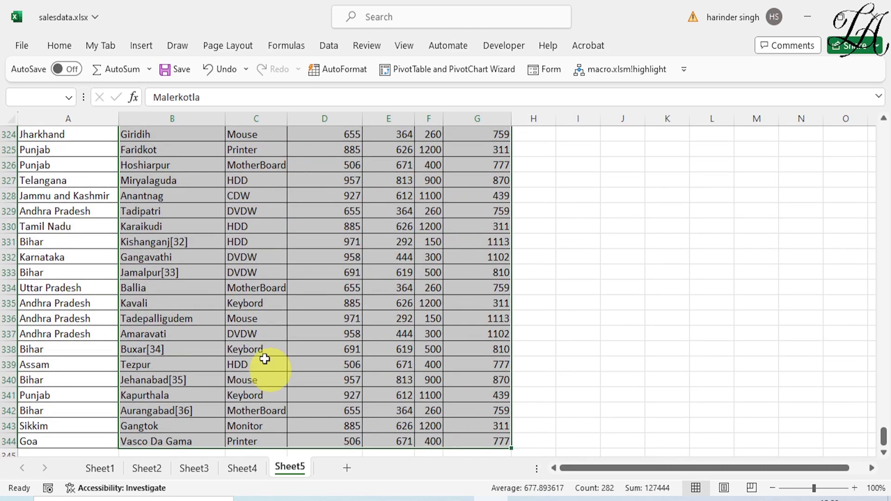
Hide row 3, the Delhi record, in the Sheet5 table
{"action": "scroll", "coordinate": [389, 279], "scroll_direction": "up", "scroll_amount": 4}
{"action": "scroll", "coordinate": [390, 288], "scroll_direction": "up", "scroll_amount": 8}
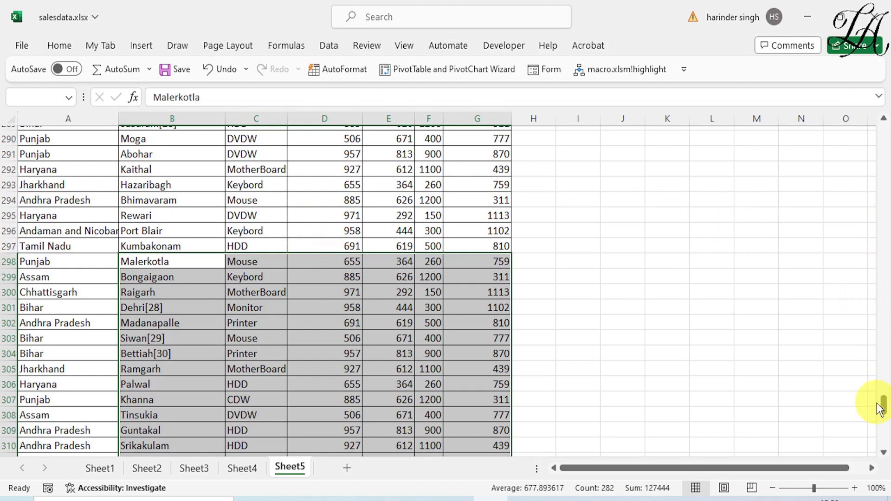
{"action": "left_click_drag", "start_coordinate": [883, 405], "coordinate": [870, 128]}
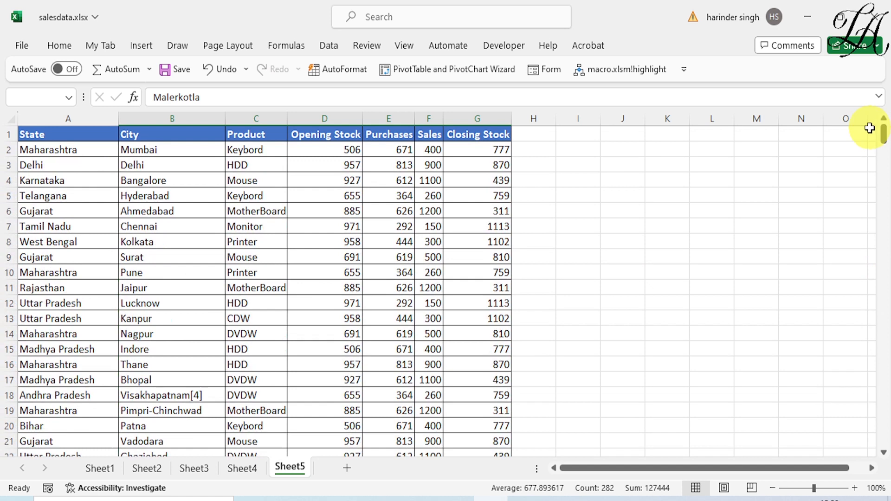
{"action": "left_click", "coordinate": [179, 184]}
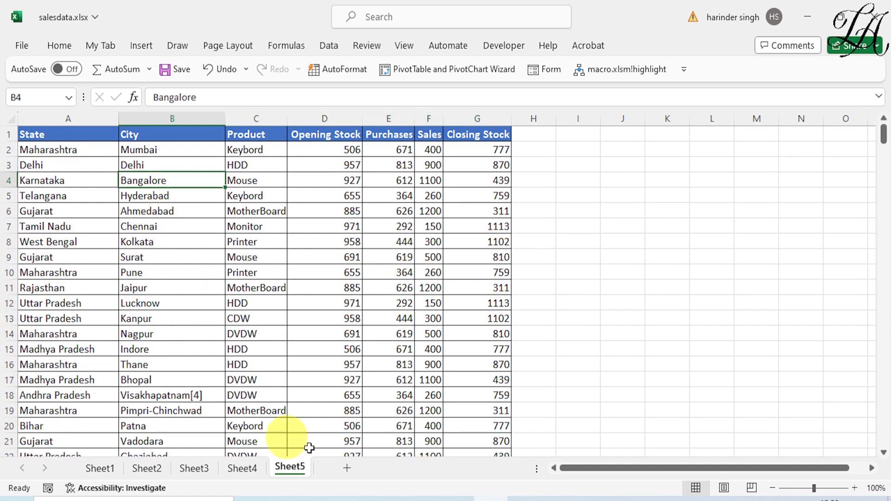
{"action": "left_click", "coordinate": [6, 165]}
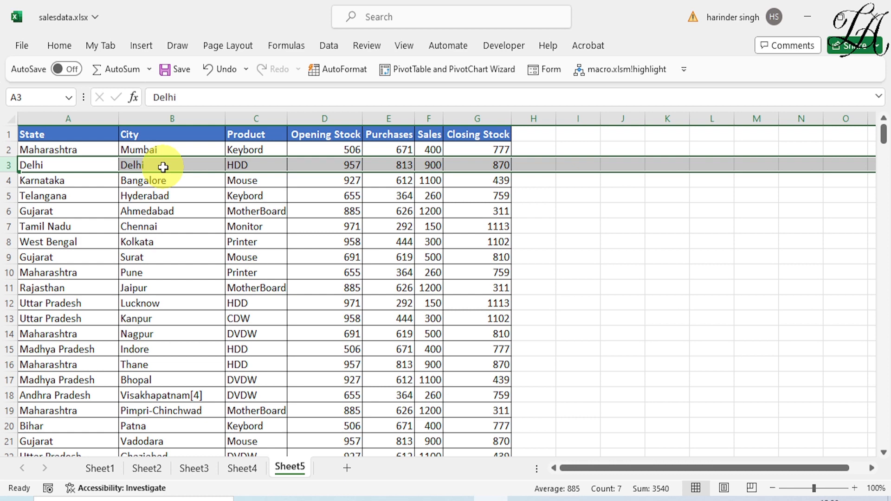
{"action": "key", "text": "ctrl+9"}
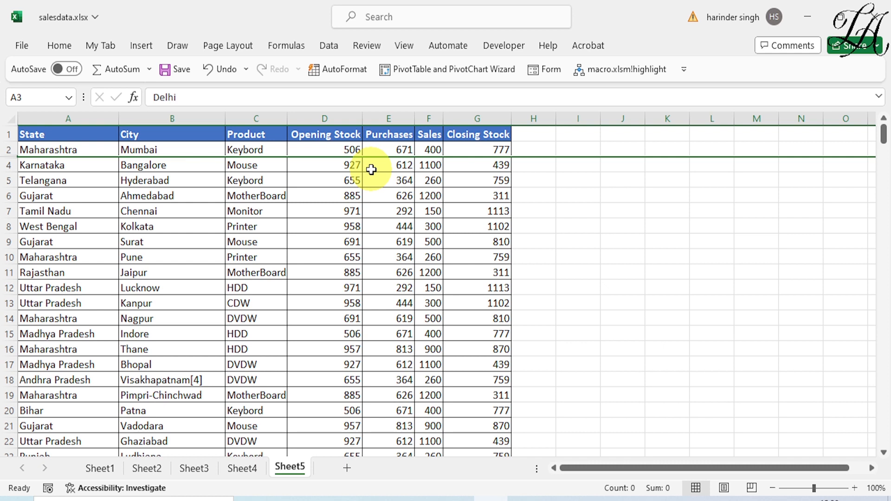
Unhide all hidden rows across the whole of Sheet5 to bring back the Delhi record in row 3
{"action": "left_click", "coordinate": [593, 207]}
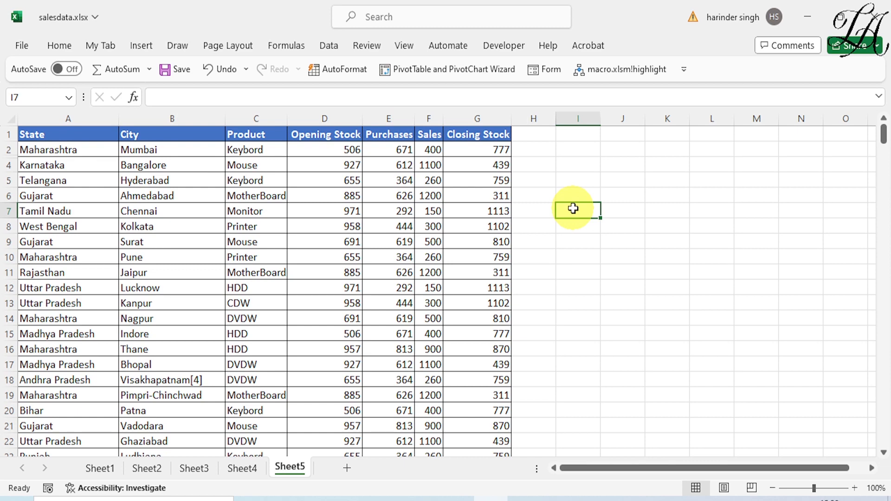
{"action": "key", "text": "ctrl+a"}
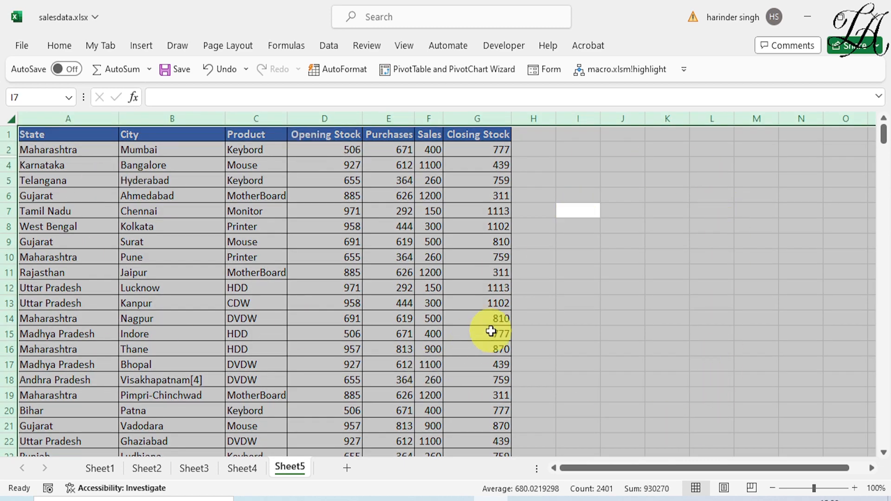
{"action": "left_click", "coordinate": [59, 52]}
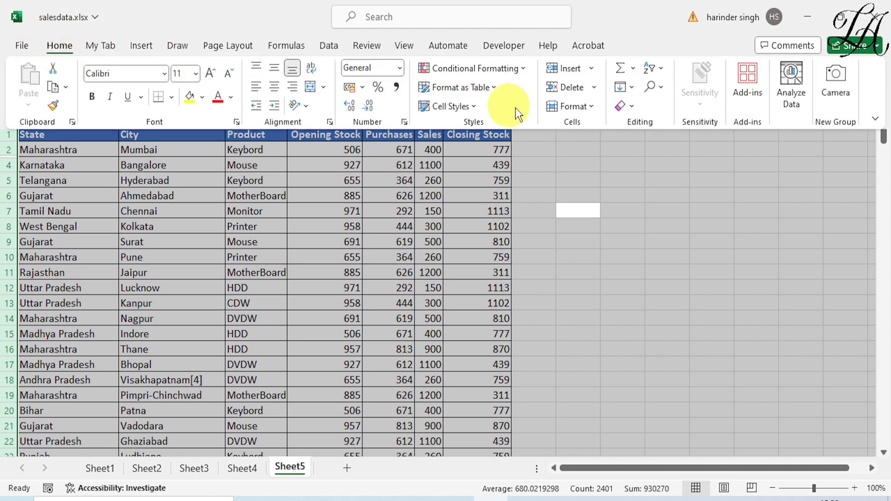
{"action": "left_click", "coordinate": [592, 107]}
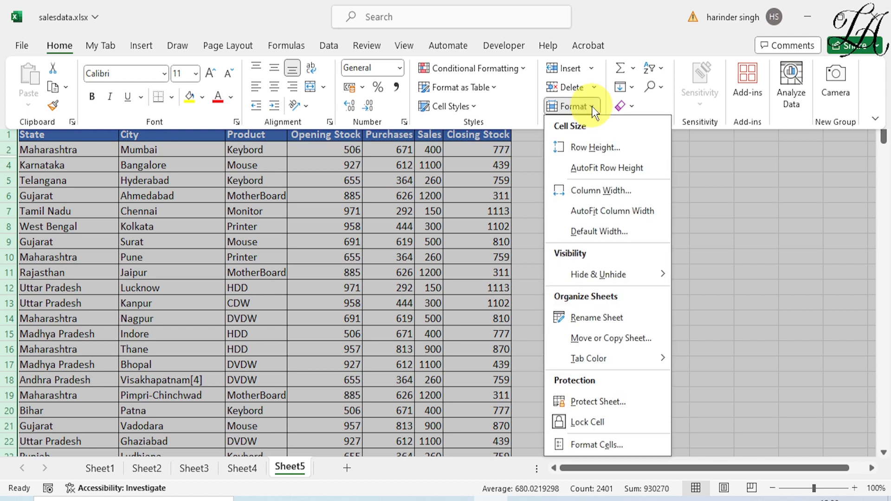
{"action": "mouse_move", "coordinate": [587, 275]}
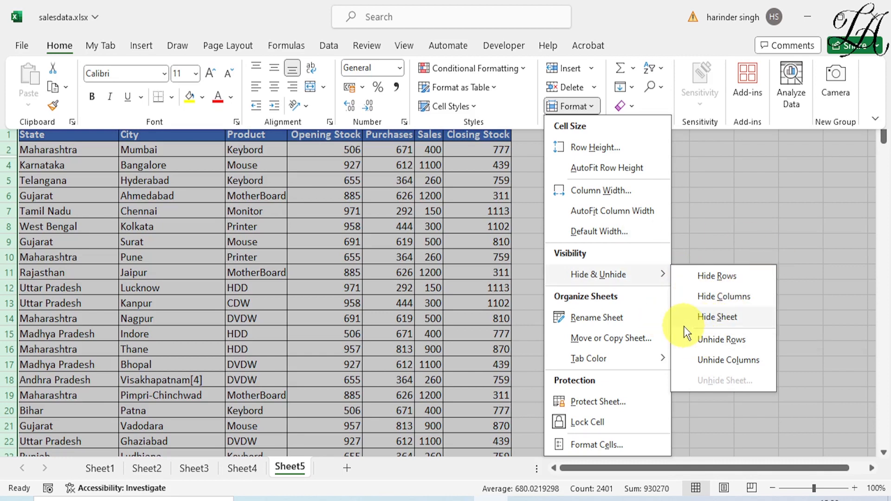
{"action": "left_click", "coordinate": [722, 339]}
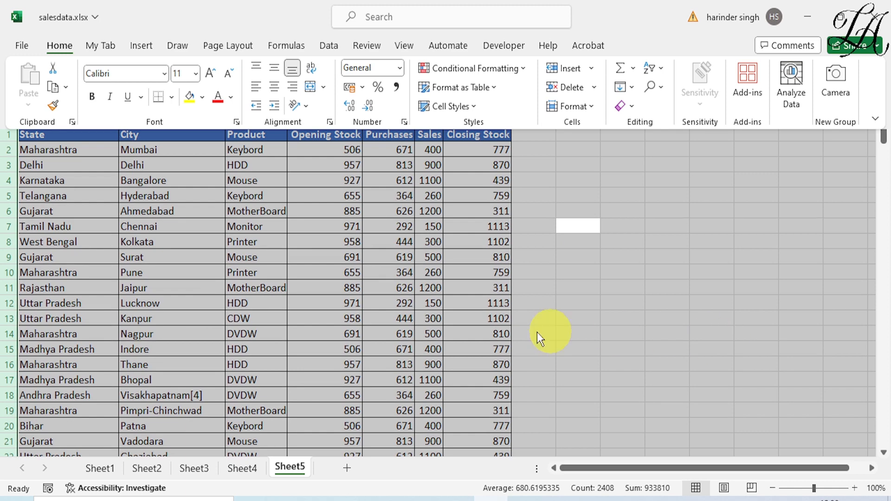
{"action": "key", "text": "ctrl+F1"}
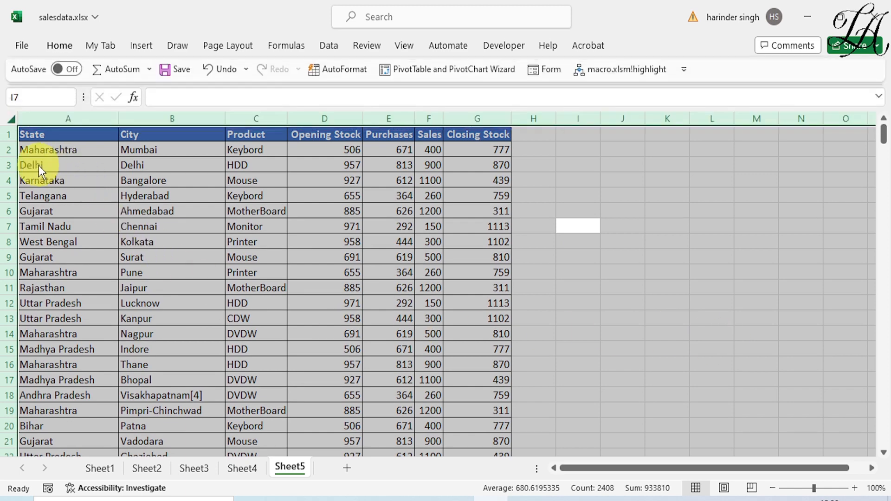
{"action": "left_click", "coordinate": [23, 163]}
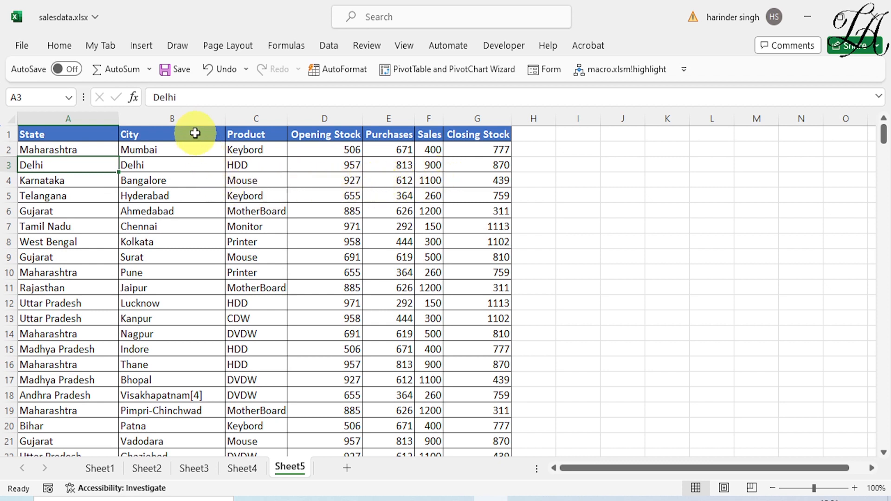
Hide column B, the City column, in the Sheet5 table
{"action": "left_click", "coordinate": [185, 119]}
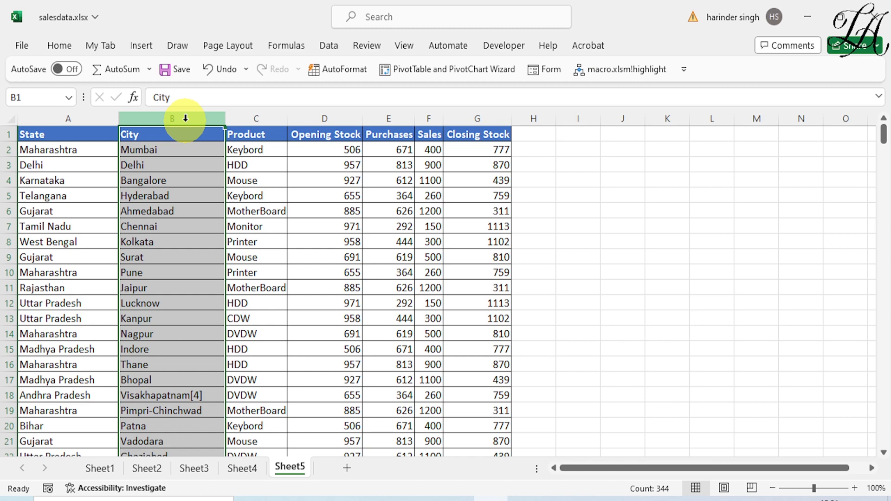
{"action": "key", "text": "ctrl+0"}
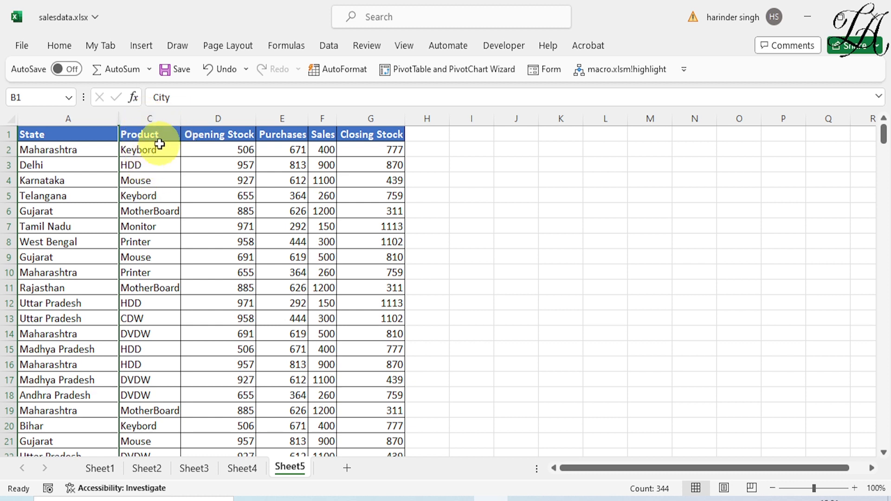
{"action": "left_click", "coordinate": [471, 194]}
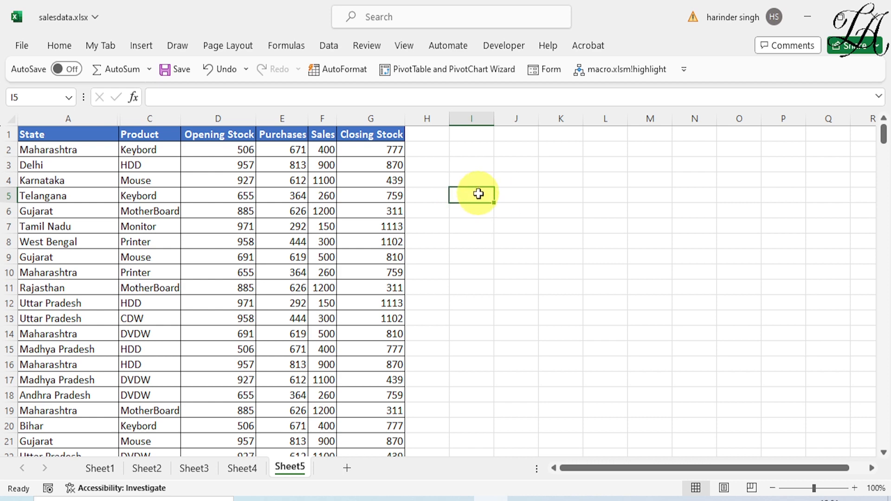
Unhide all hidden columns across the whole of Sheet5 to bring back the City column
{"action": "key", "text": "ctrl+a"}
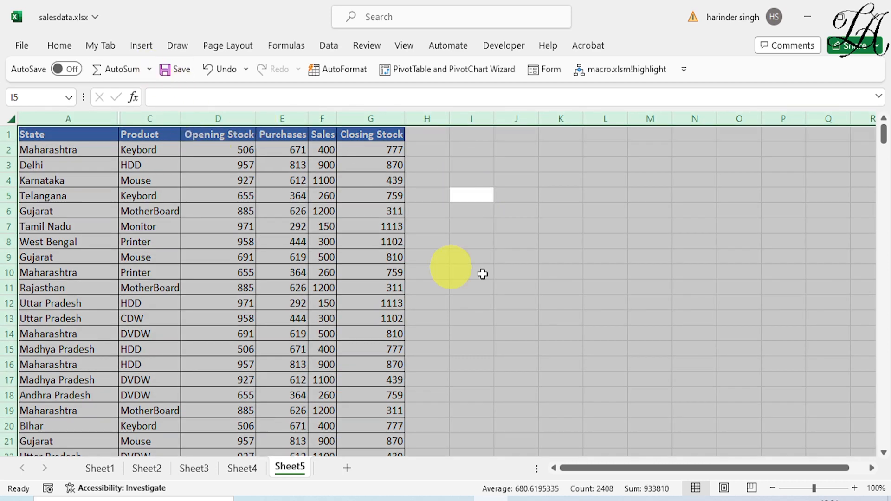
{"action": "left_click", "coordinate": [51, 49]}
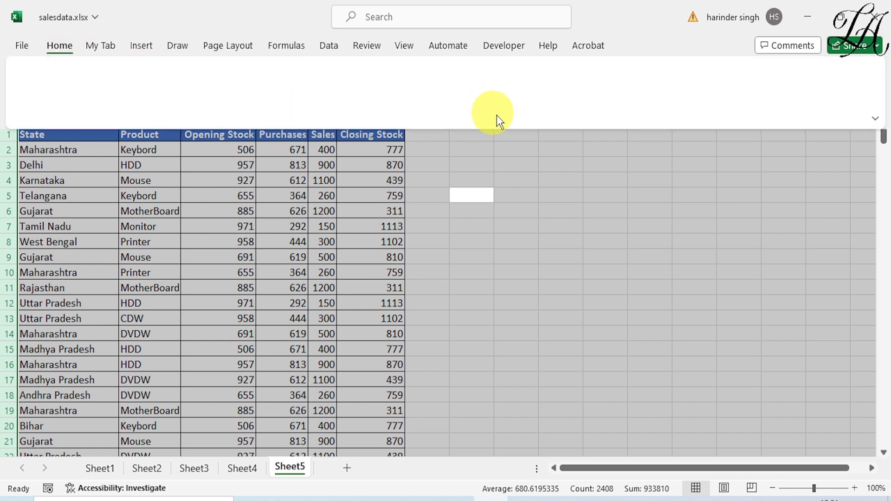
{"action": "left_click", "coordinate": [591, 107]}
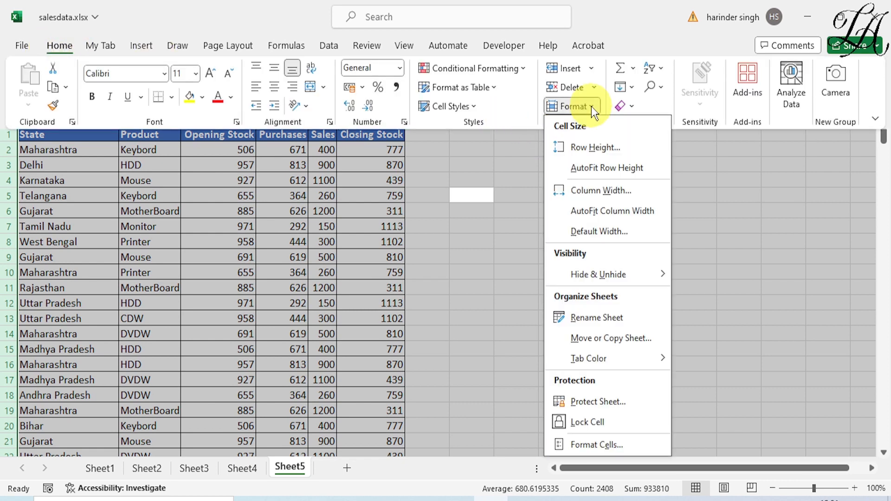
{"action": "mouse_move", "coordinate": [613, 285]}
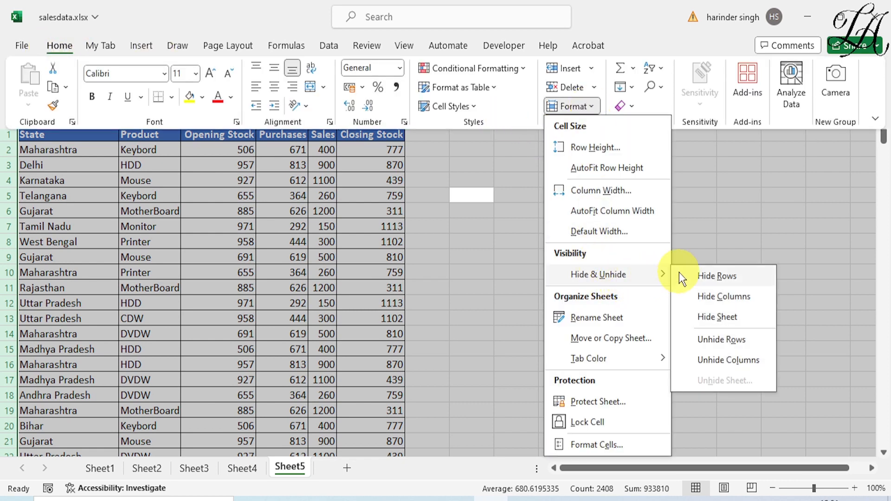
{"action": "left_click", "coordinate": [715, 361]}
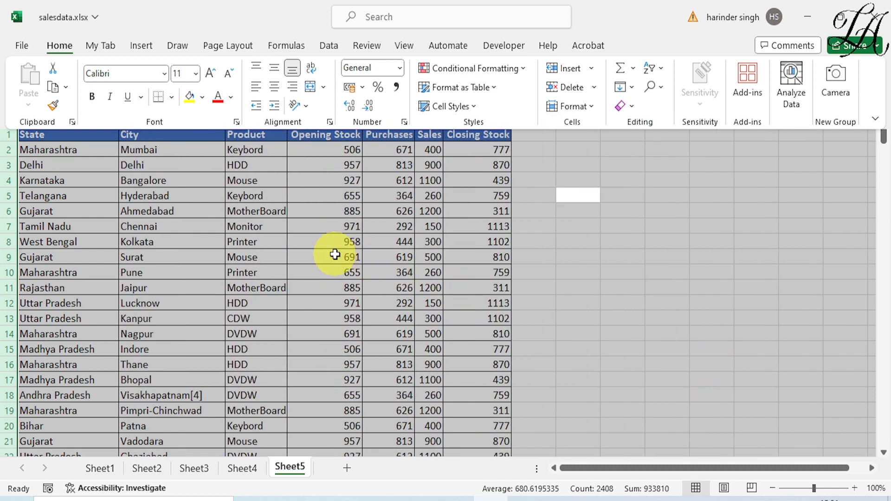
{"action": "left_click", "coordinate": [162, 166]}
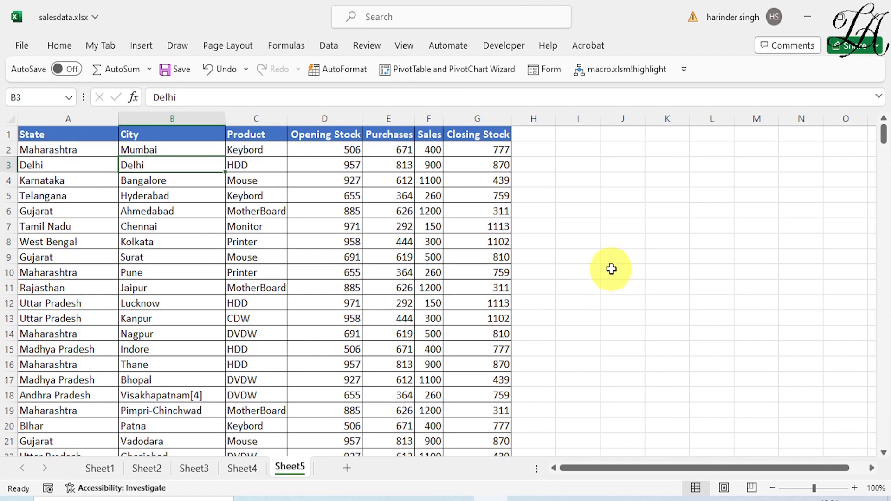
Insert the current date in cell J7 and the current time in cell J9 of Sheet5 as fixed values
{"action": "left_click", "coordinate": [612, 232]}
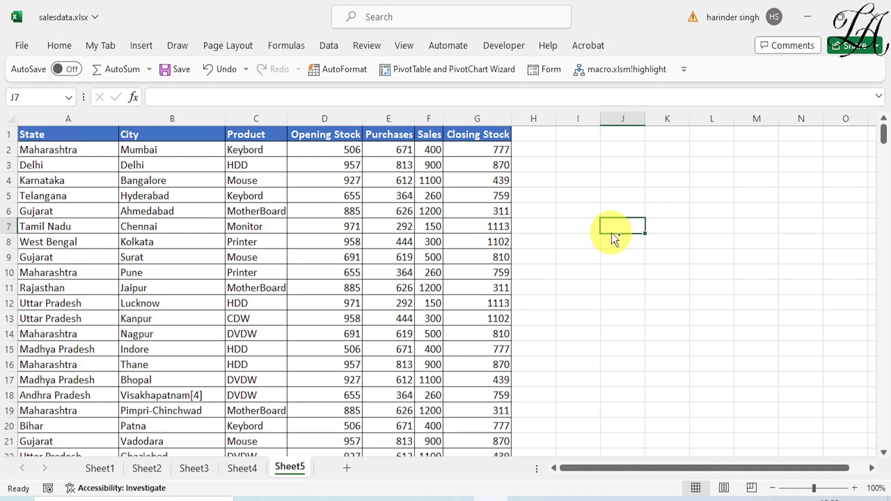
{"action": "key", "text": "ctrl+semicolon"}
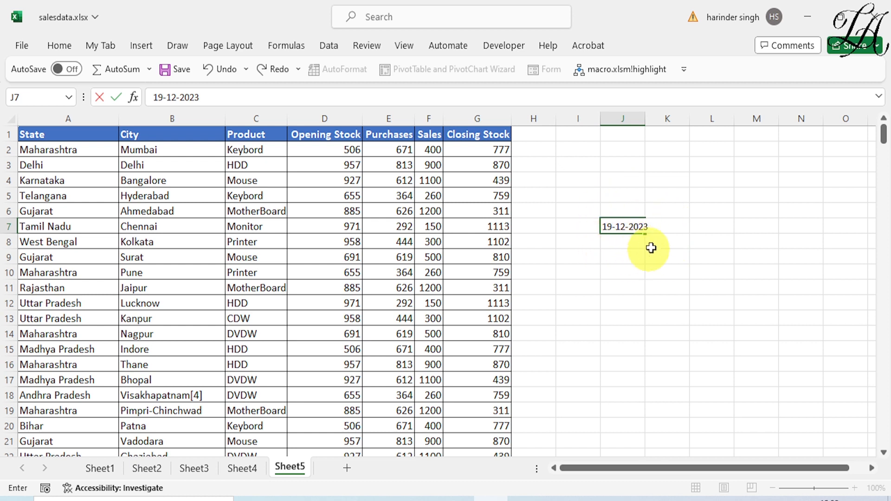
{"action": "left_click", "coordinate": [622, 259]}
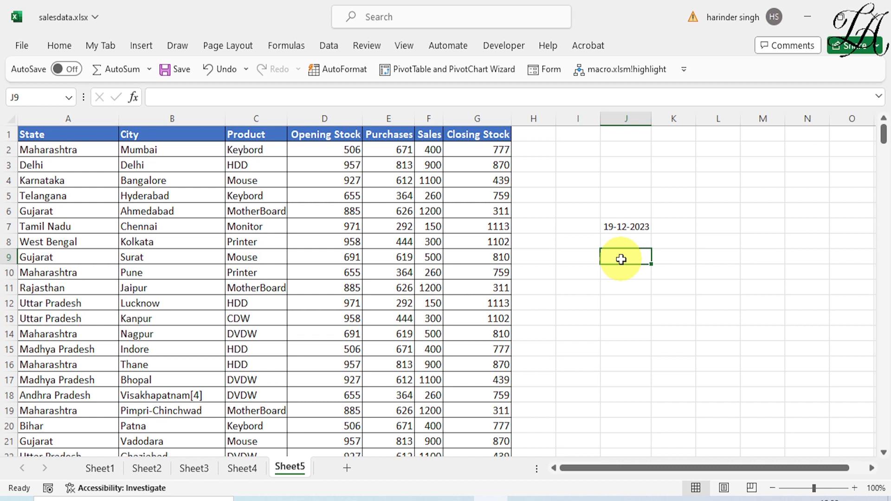
{"action": "key", "text": "ctrl+shift+semicolon"}
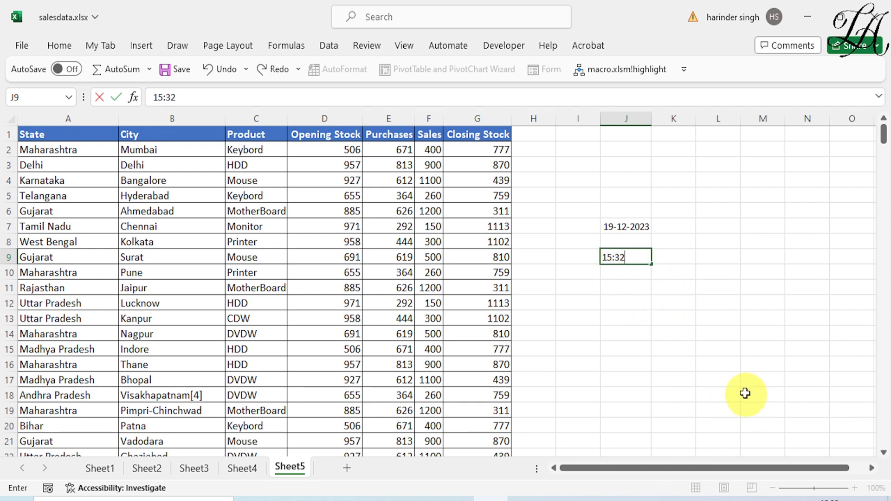
{"action": "left_click", "coordinate": [633, 288]}
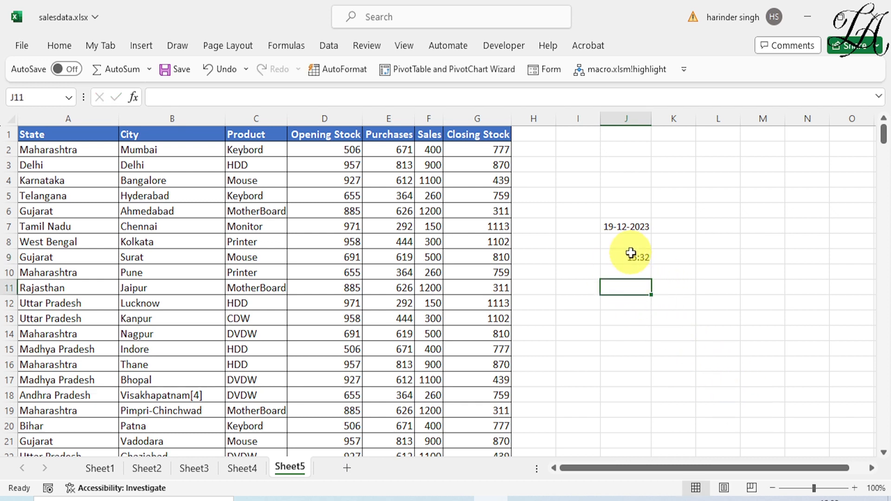
{"action": "left_click", "coordinate": [637, 257]}
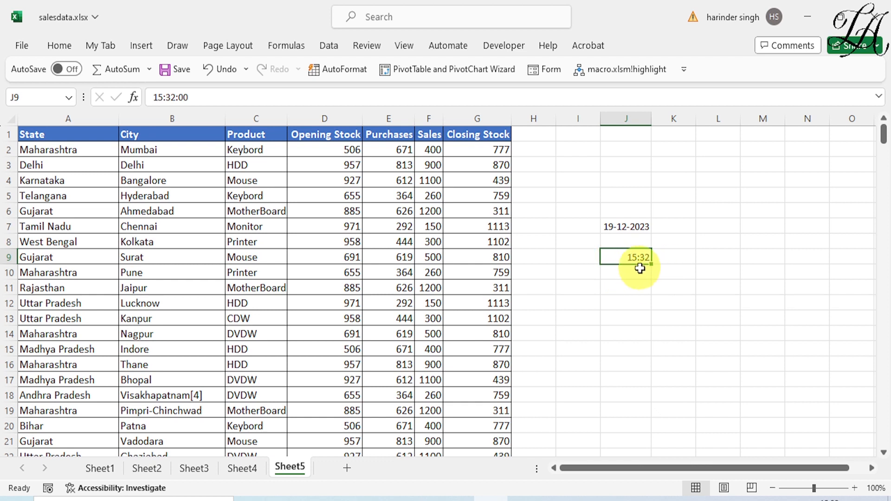
{"action": "left_click", "coordinate": [641, 308]}
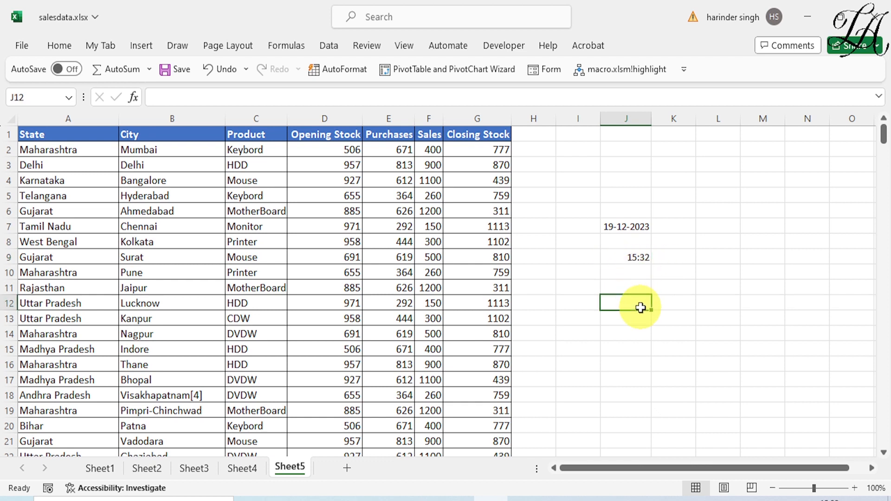